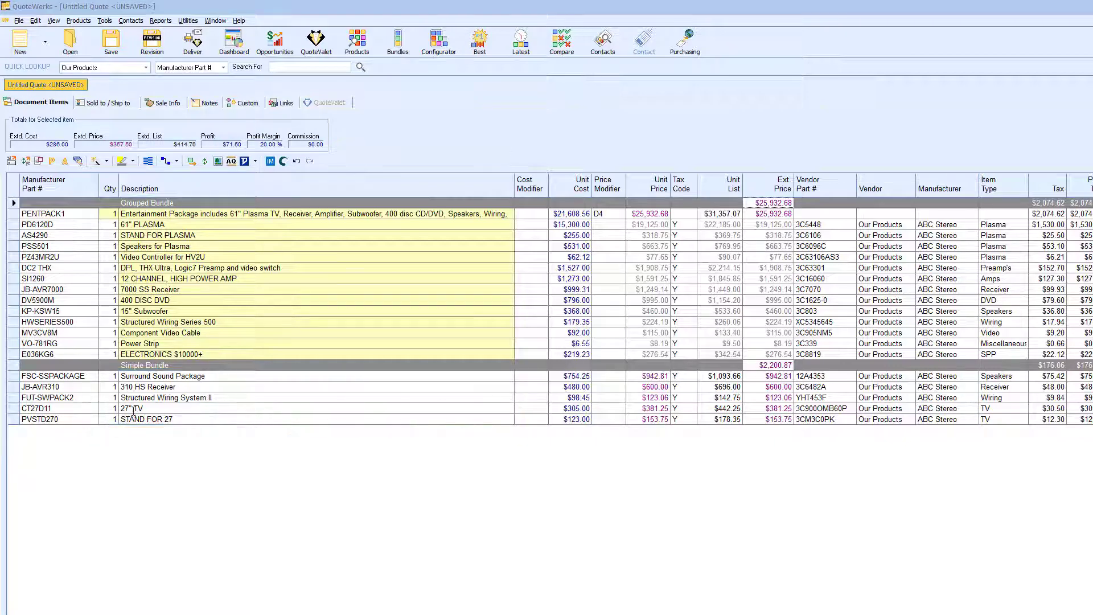
Insert the 5808LST Smoke & Heat Detector Wireless from Product Lookup as a new quote line.
left_click(350, 53)
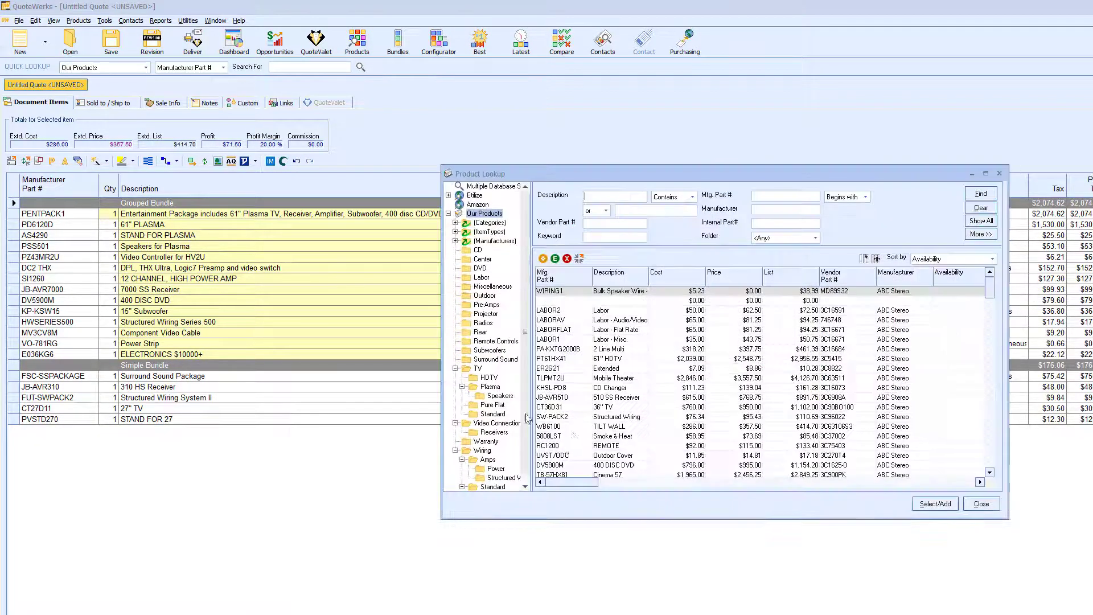
right_click(572, 435)
left_click(595, 451)
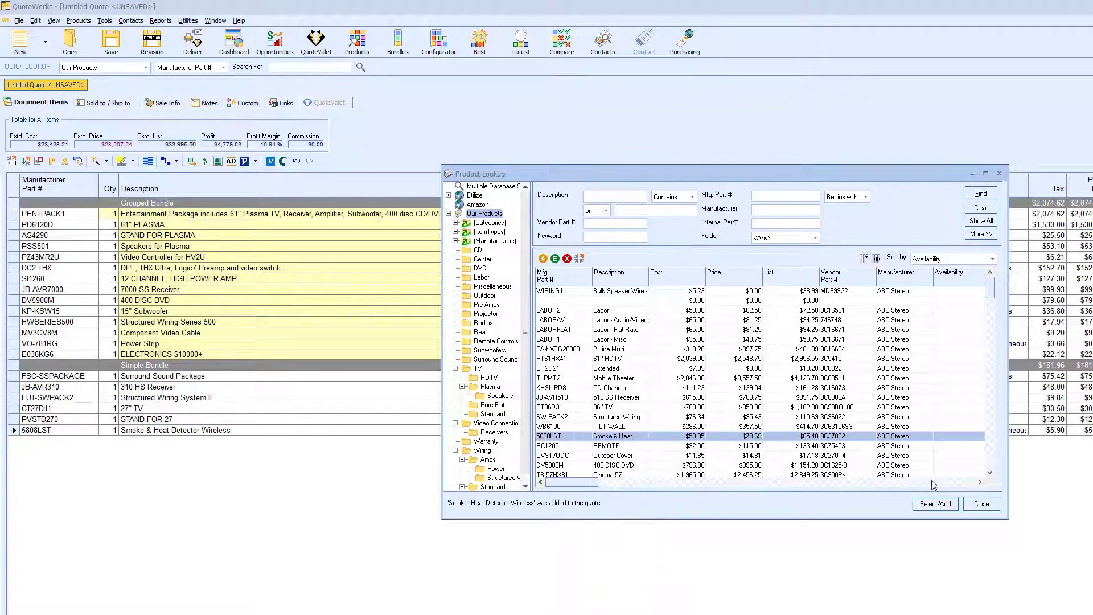
left_click(981, 503)
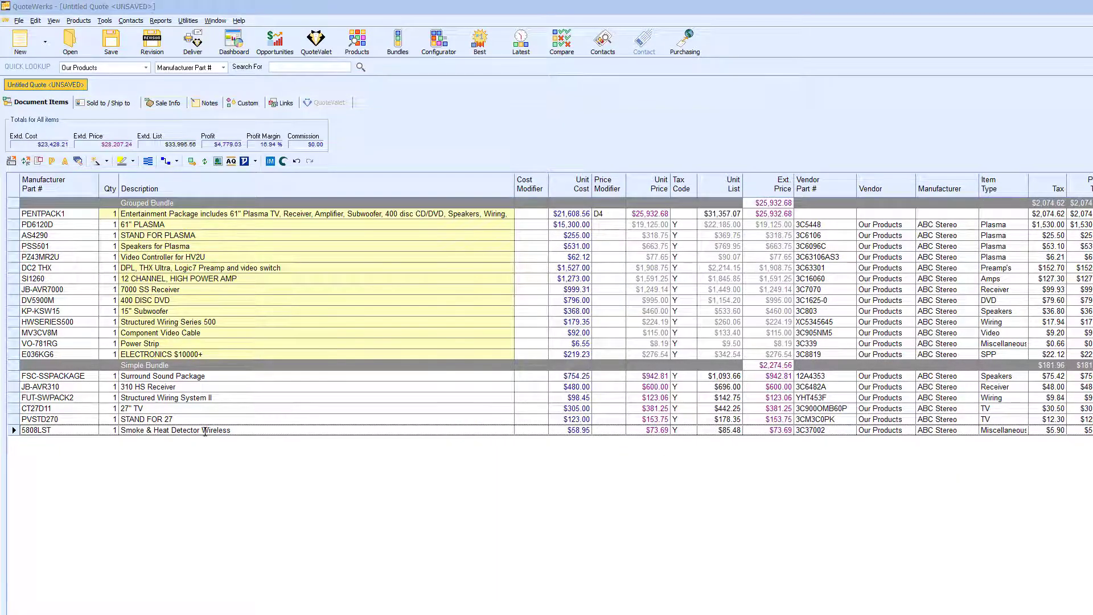
left_click(241, 432)
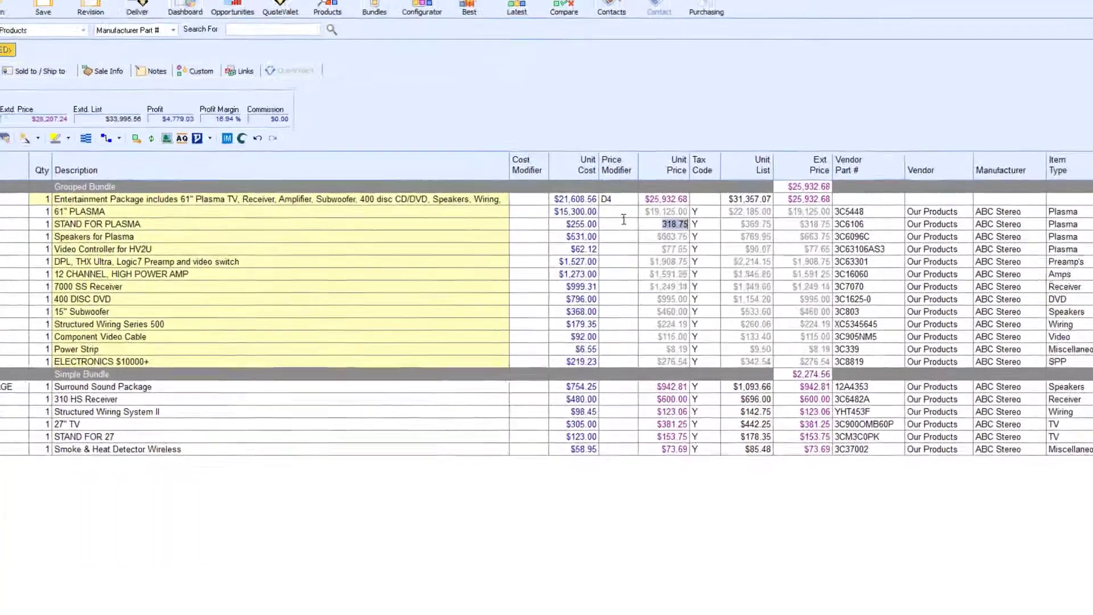
Change the AS4290 plasma stand's unit price from 318.75 to 500, then to 200.00.
left_click(771, 277)
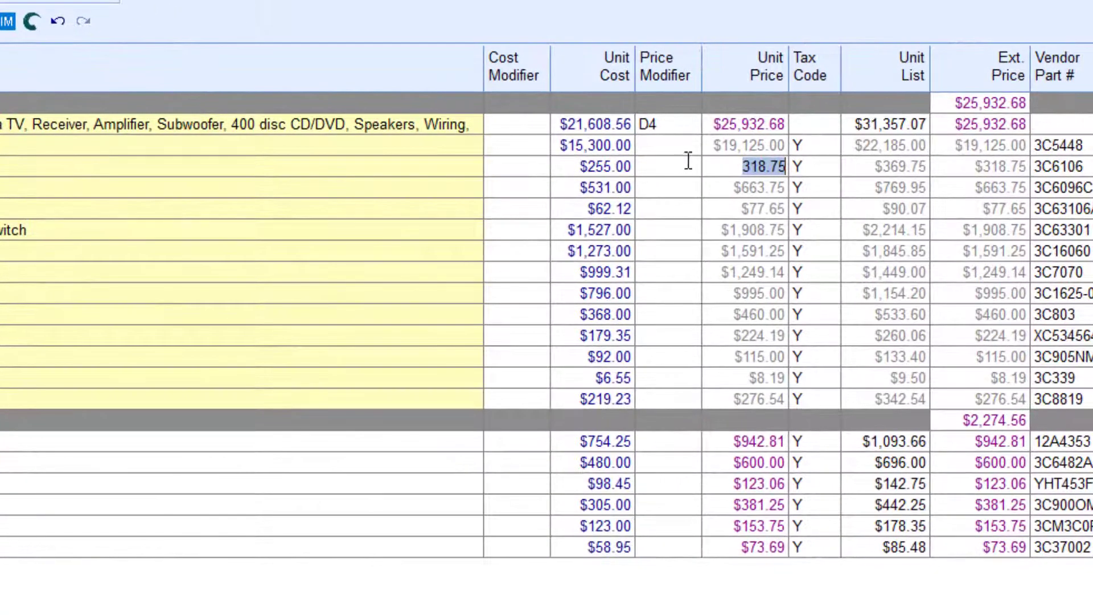
left_click_drag(741, 166, 787, 167)
type("500")
key("Tab")
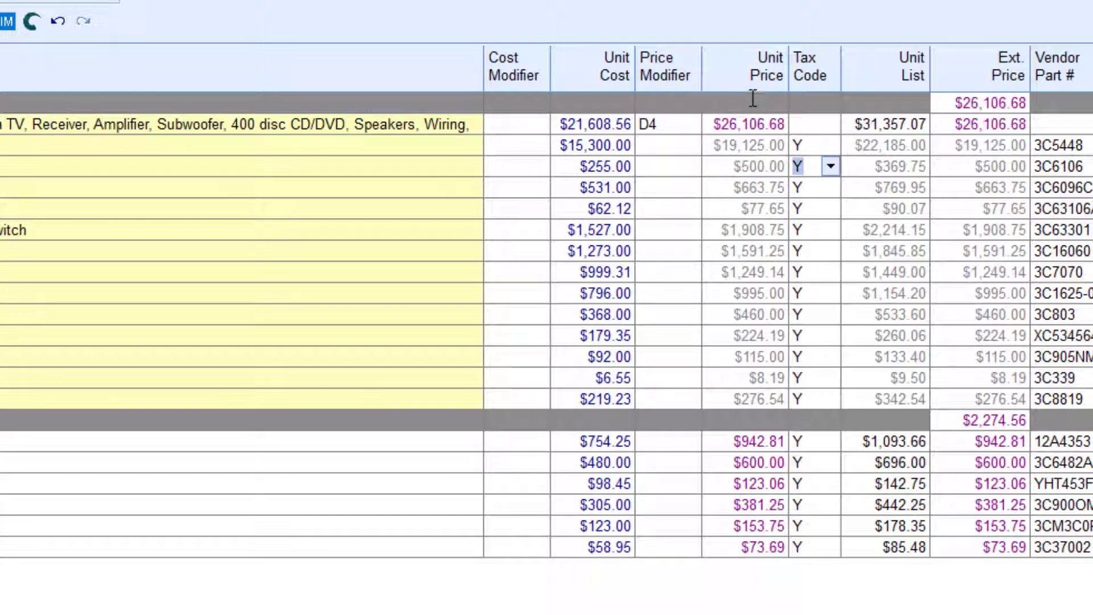
left_click(739, 166)
left_click_drag(739, 166, 820, 169)
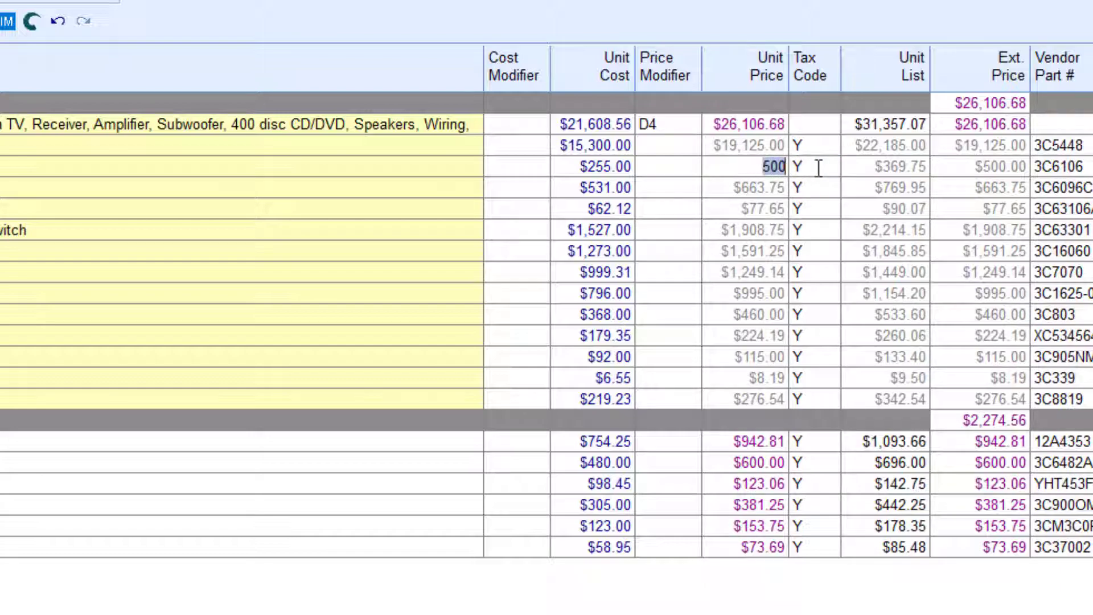
type("200")
key("Tab")
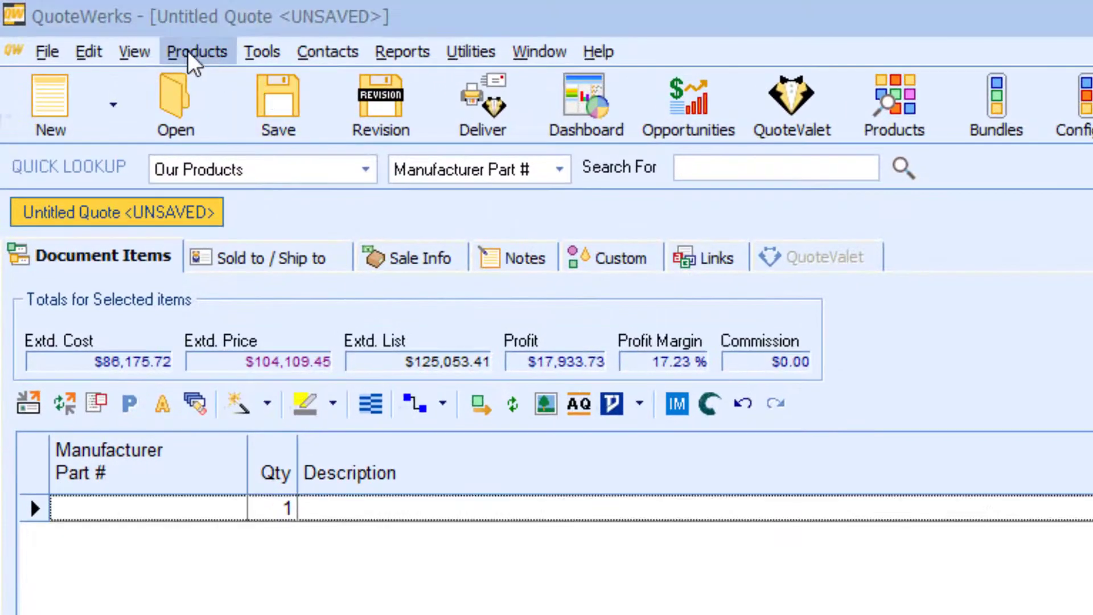
Check the Products menu, then bring up the Bundles window listing the saved bundles.
left_click(187, 50)
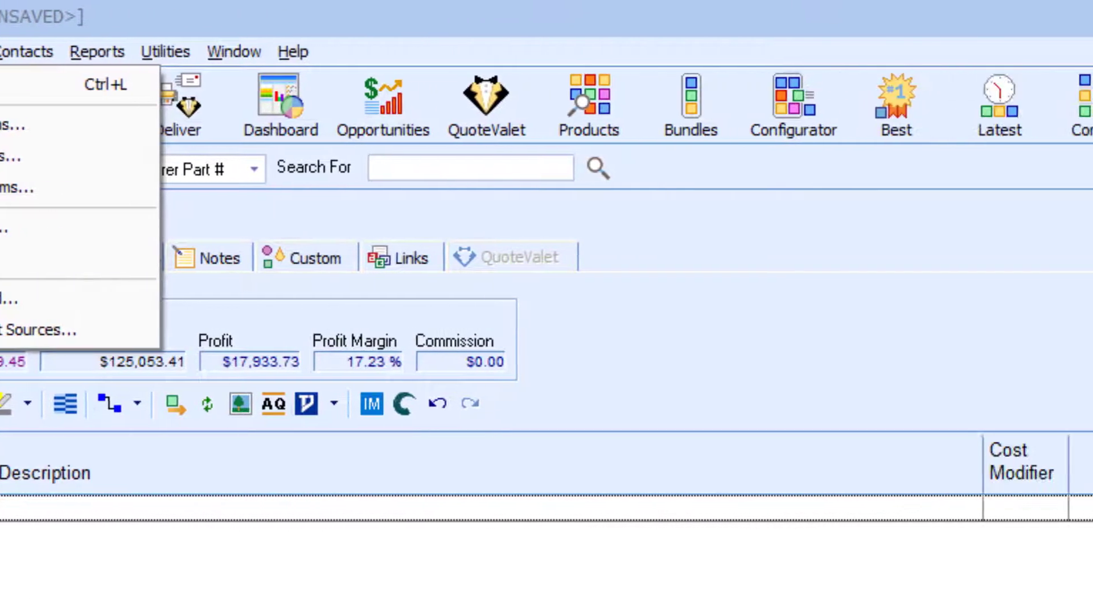
key("Escape")
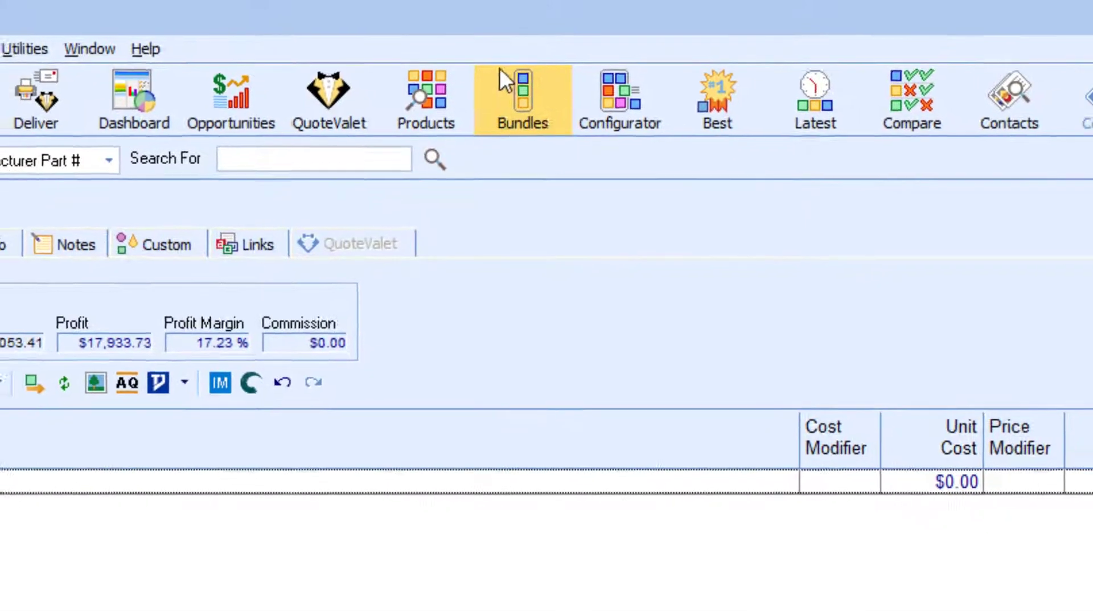
left_click(527, 94)
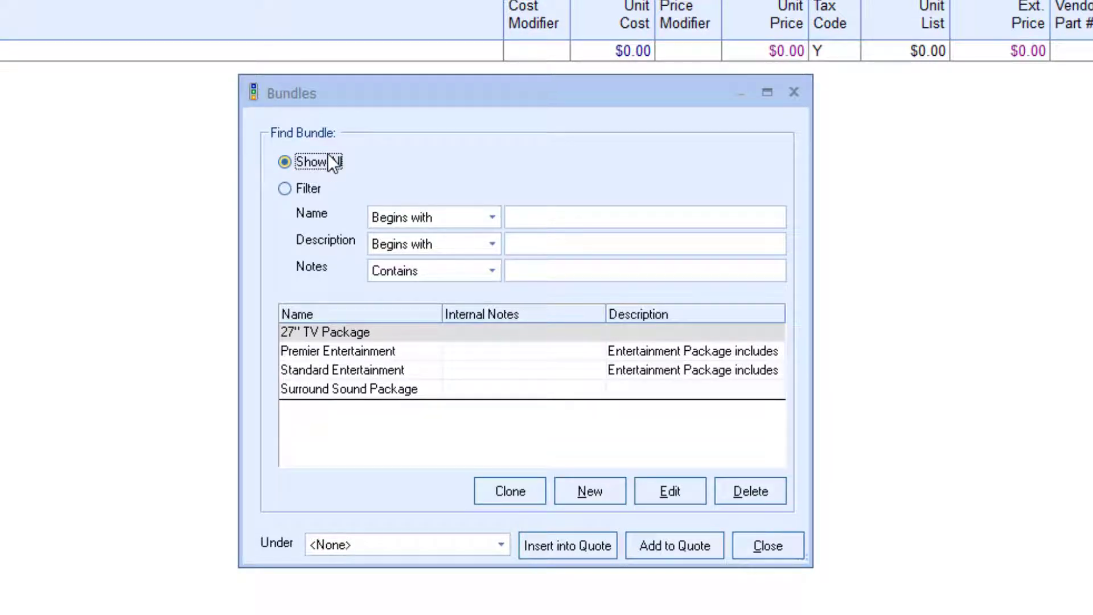
Set the bundle search to Filter mode, keeping the begins-with name match.
left_click(284, 189)
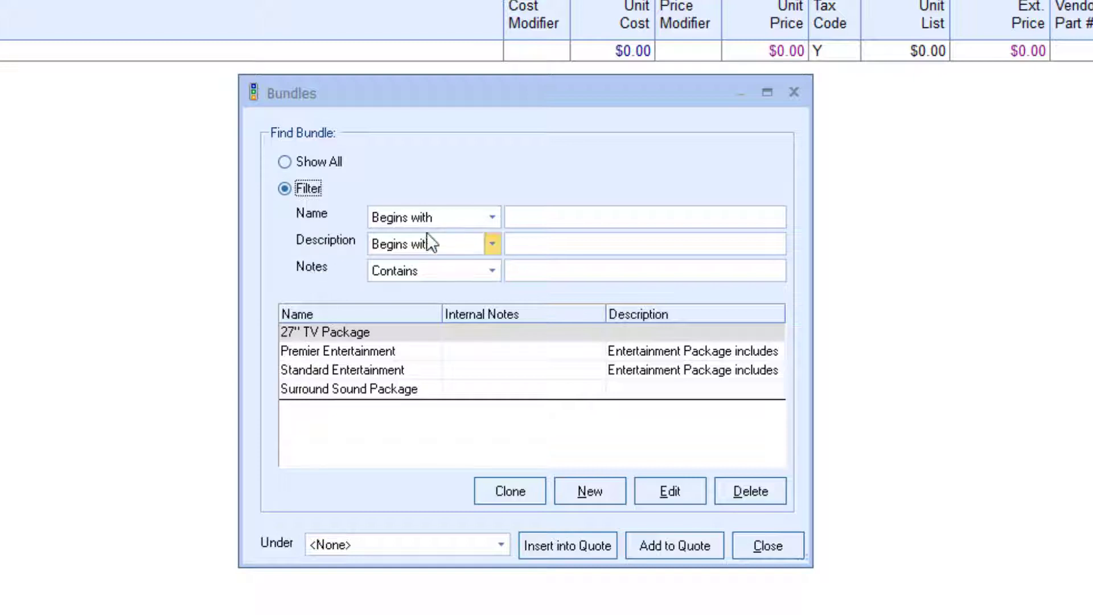
left_click(491, 218)
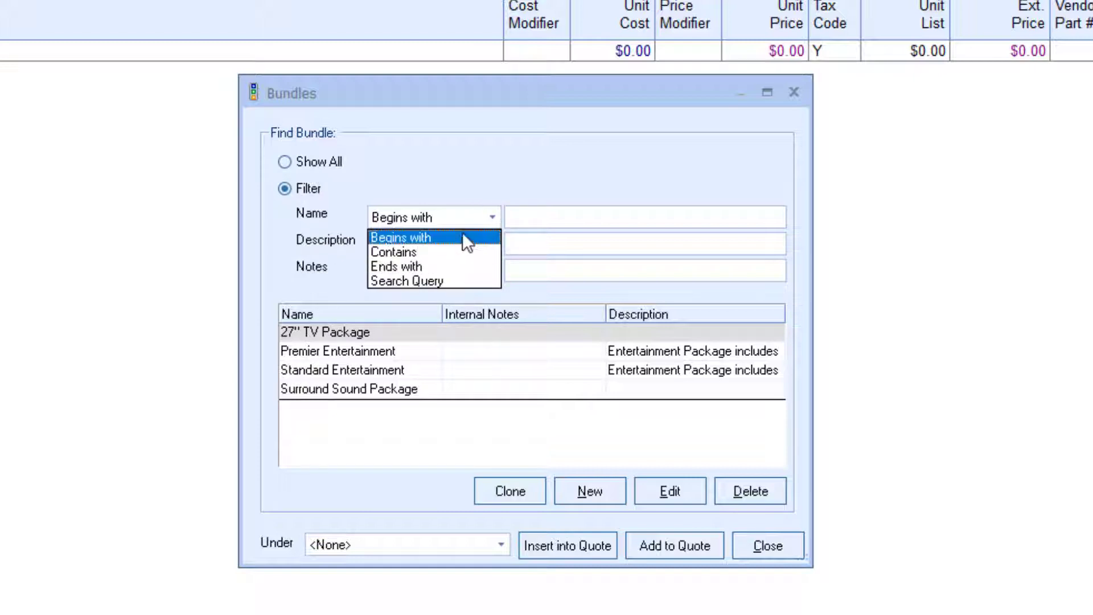
left_click(518, 144)
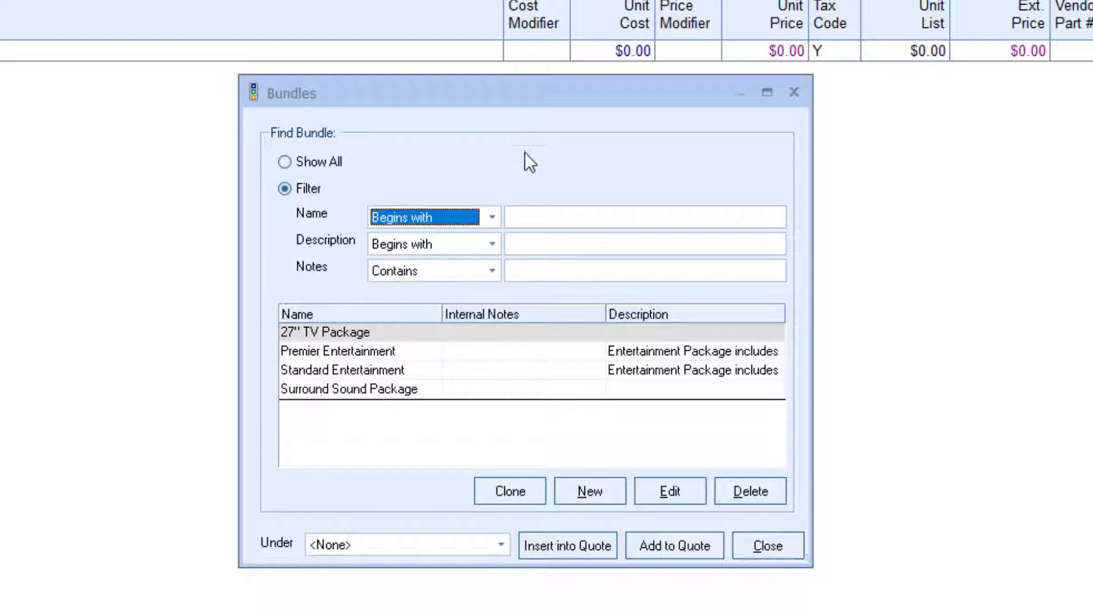
left_click(384, 438)
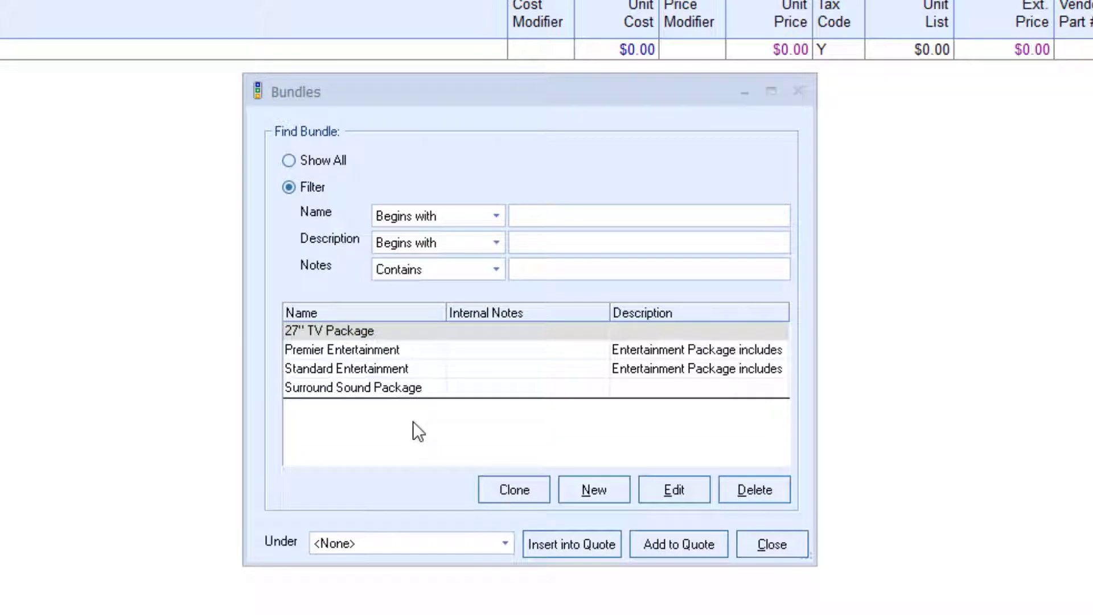
Create a new bundle named 'Simple Bundle' and bring it up in the Edit Bundle window.
left_click(575, 494)
type("Simpl")
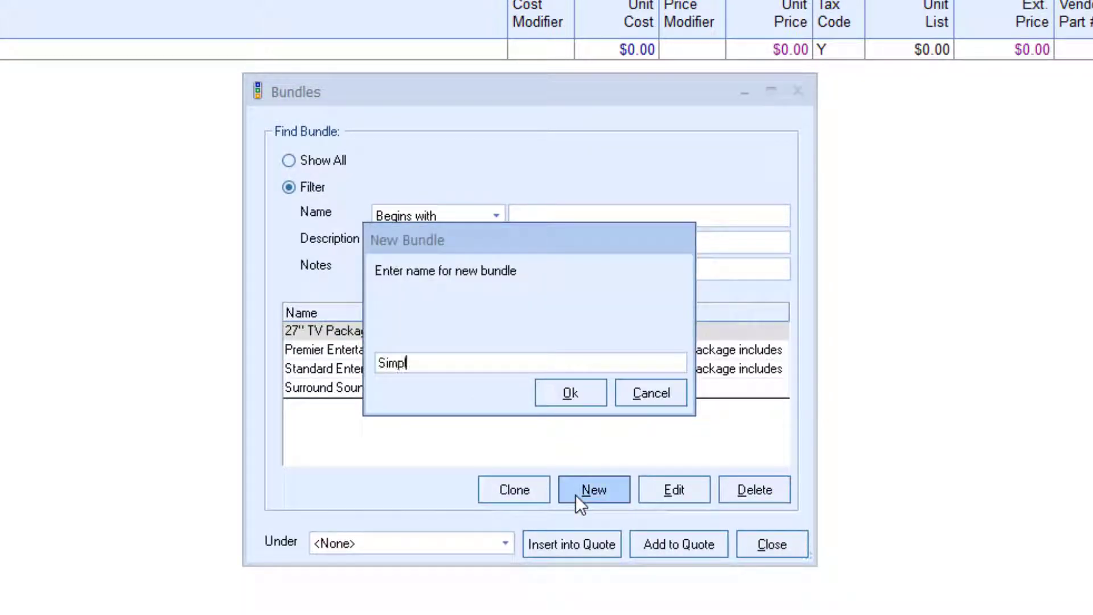
type("e Bundle")
left_click(569, 389)
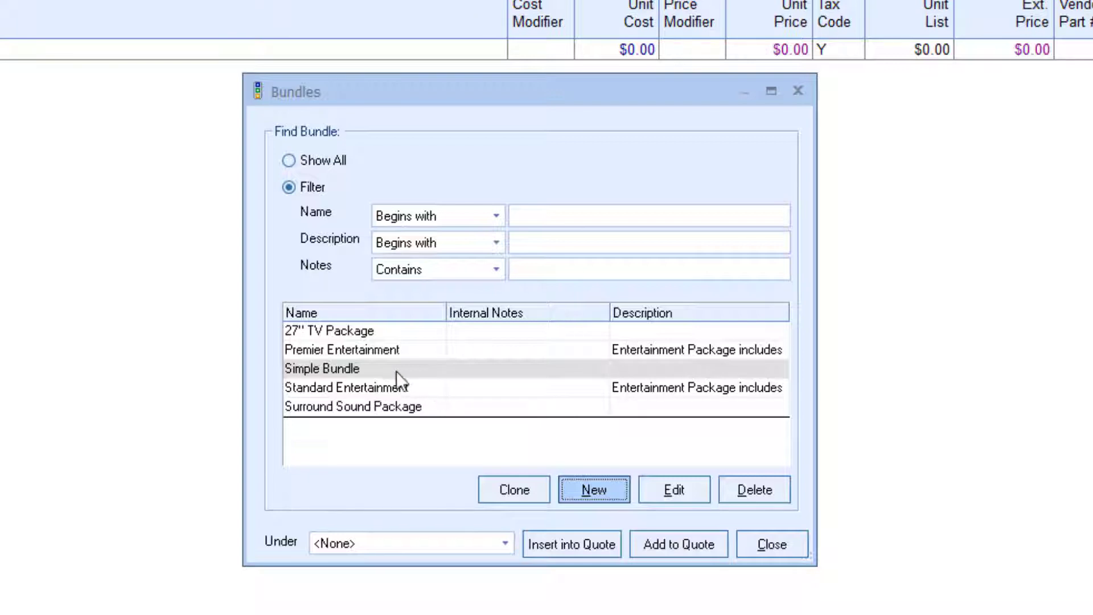
left_click(376, 371)
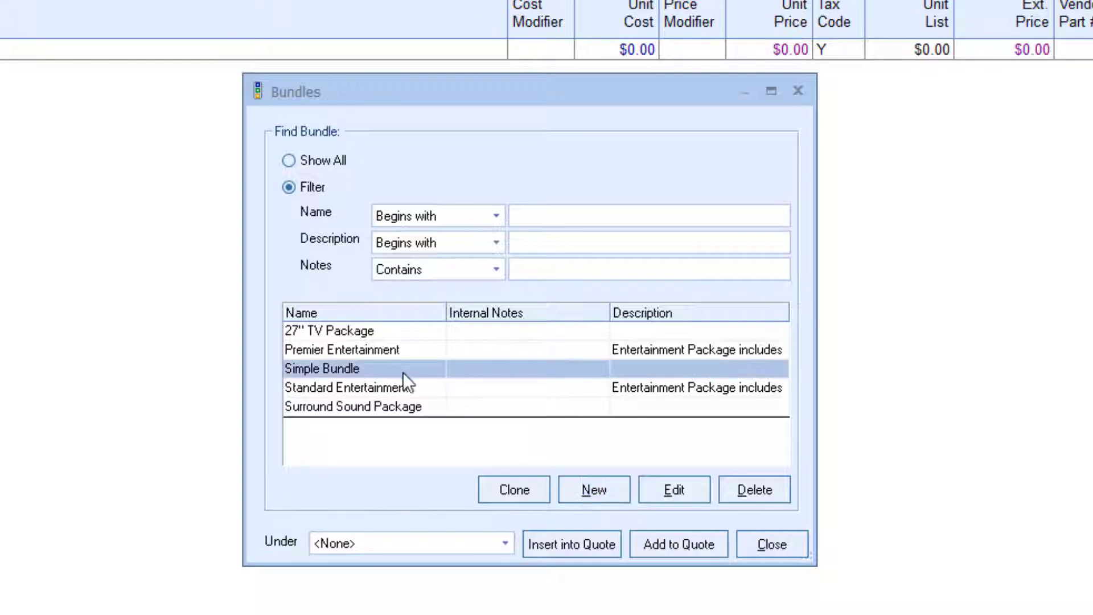
left_click(673, 489)
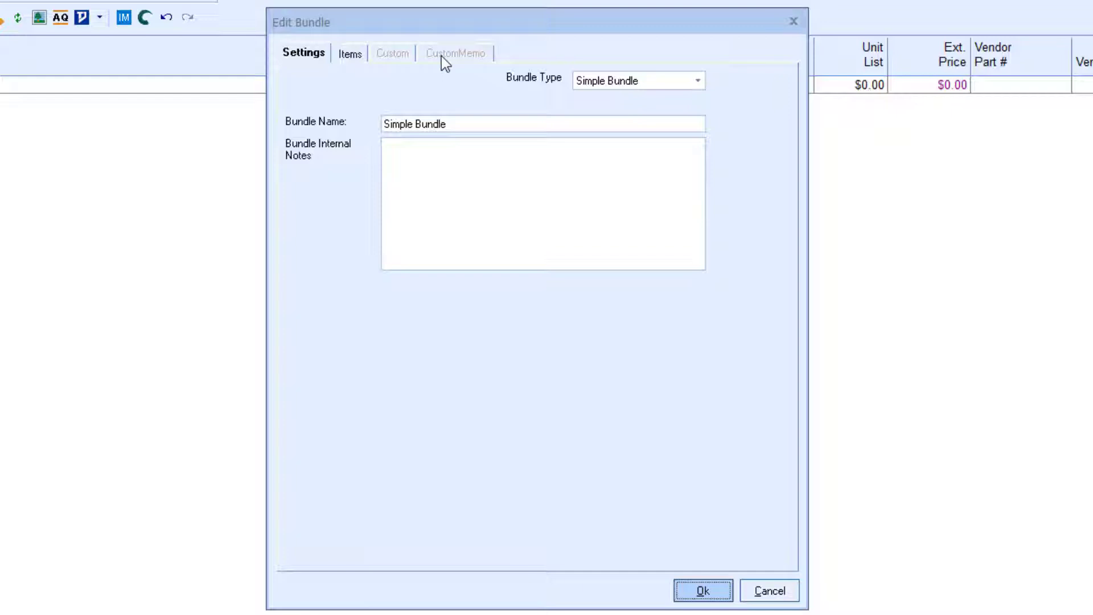
Keep the type as Simple Bundle, add the internal note 'Summer Special', and save the bundle.
left_click(692, 85)
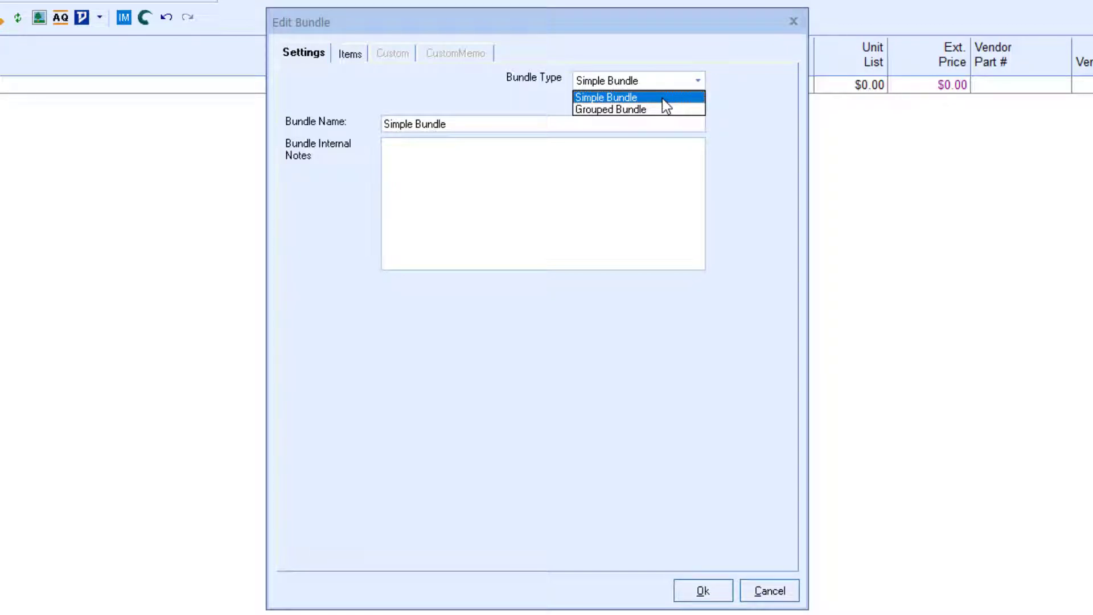
left_click(595, 95)
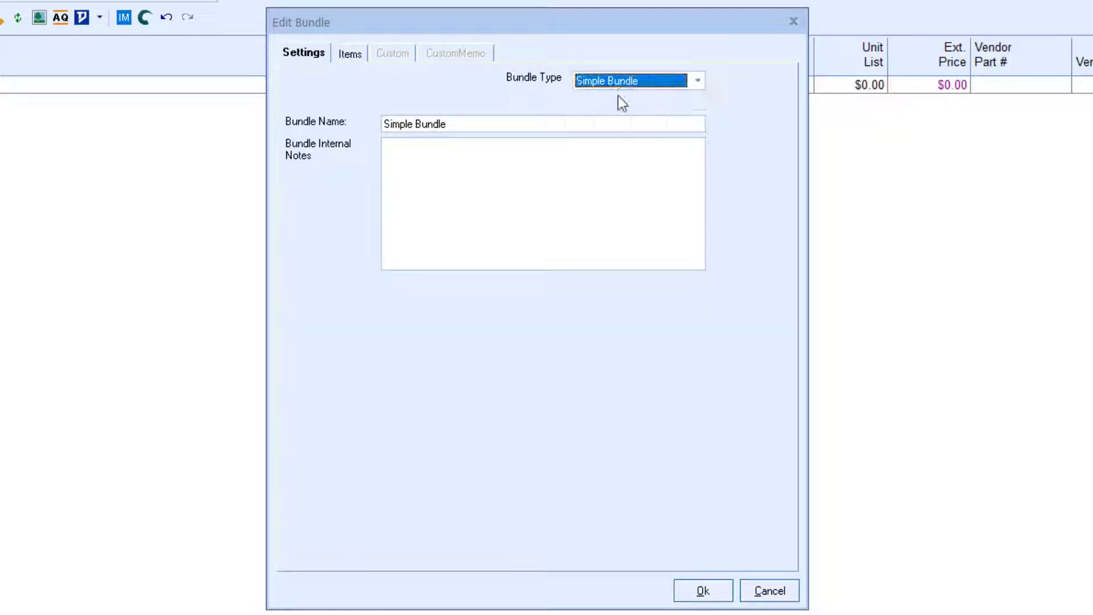
left_click(475, 124)
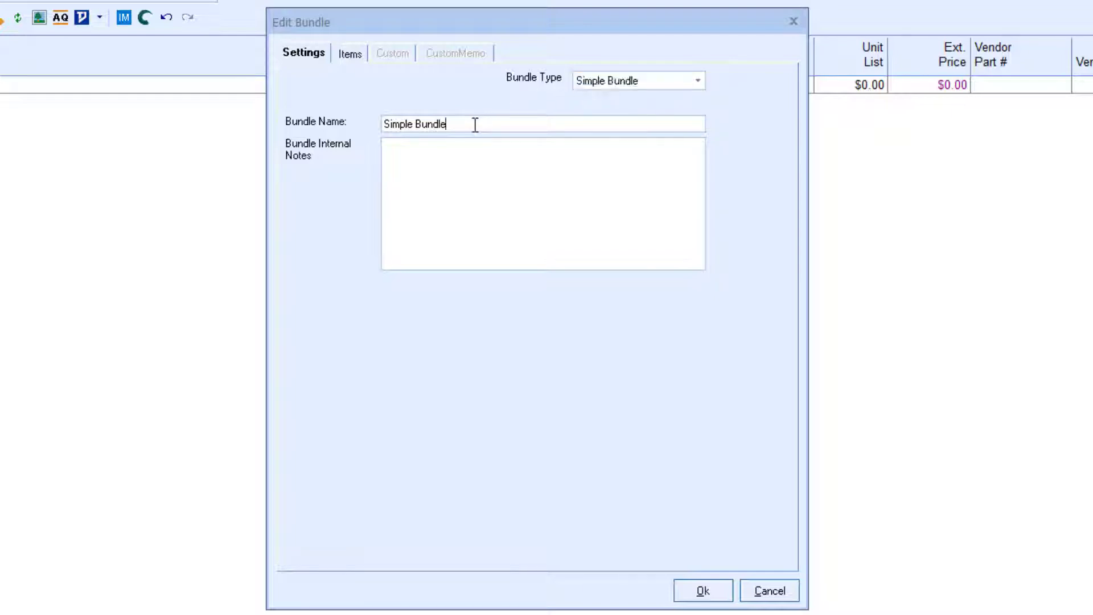
type("e")
left_click(468, 206)
type("Summer Special")
left_click(704, 590)
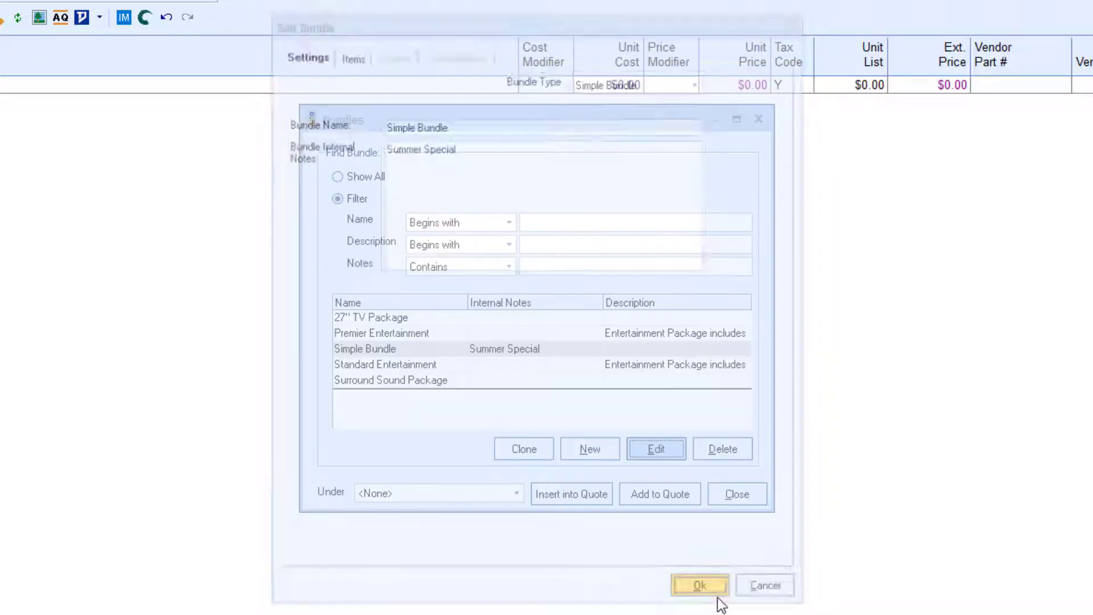
Filter bundles by notes containing 'summer' and reopen Simple Bundle for editing.
left_click(579, 266)
type("summer")
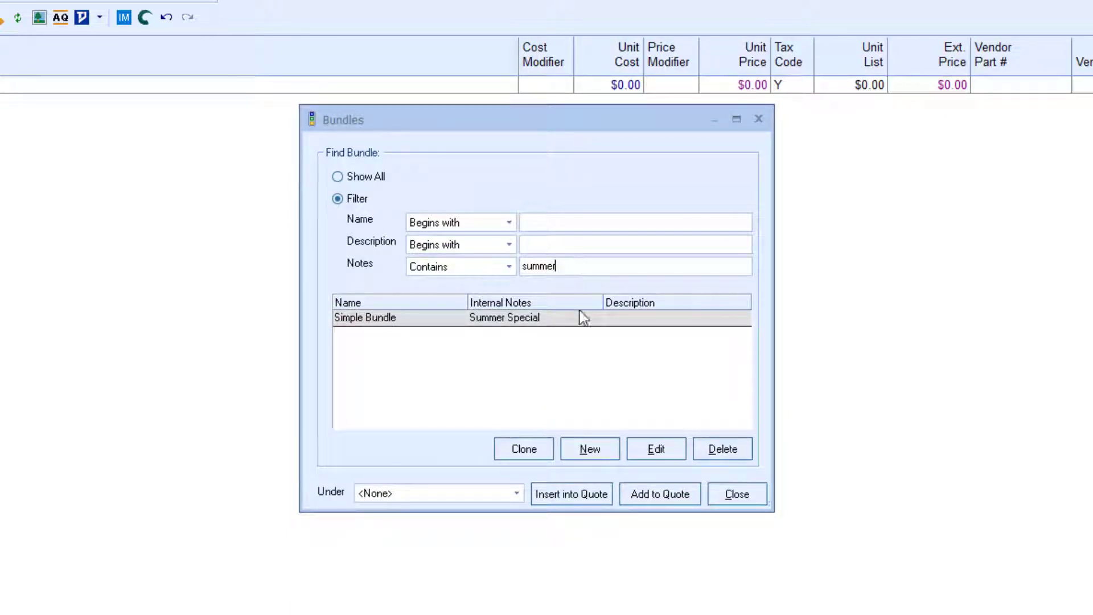
left_click(490, 318)
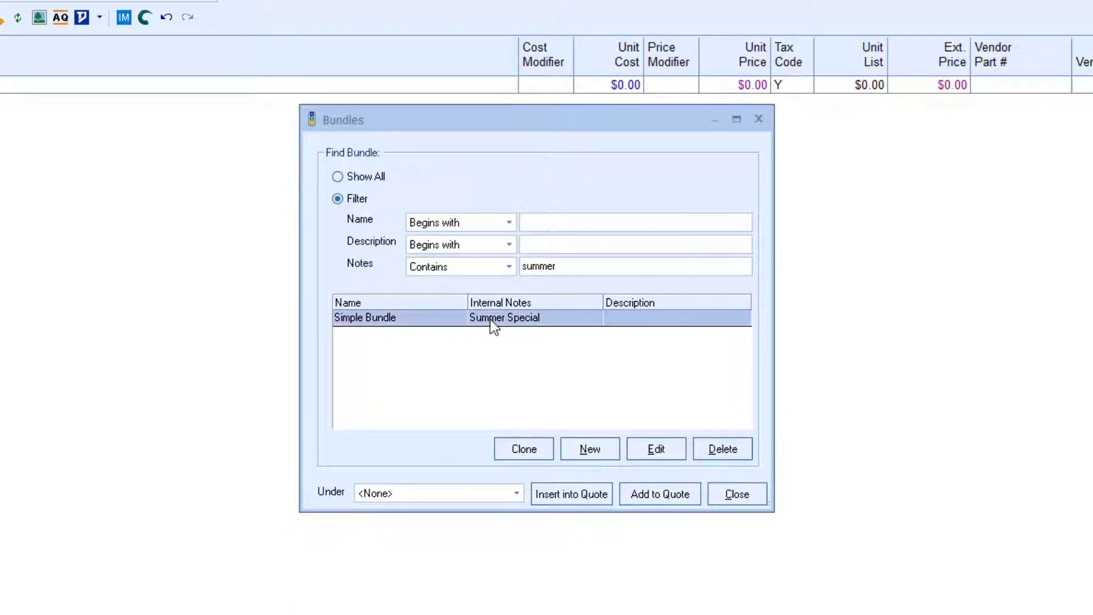
left_click(643, 442)
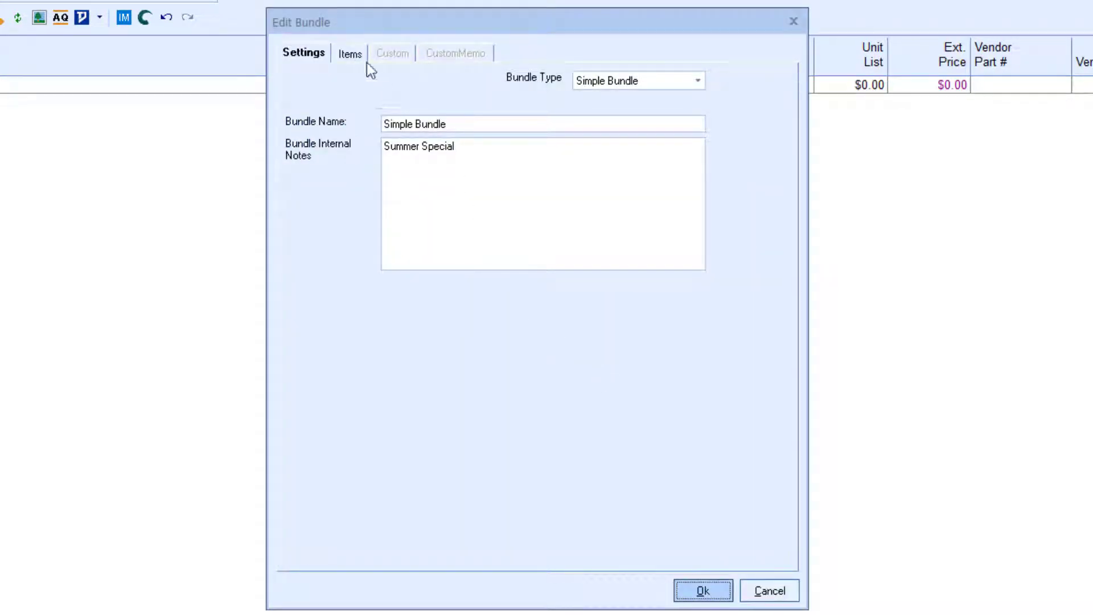
On the bundle's Items tab, add a blank line at sort order 10, then launch Product Lookup.
left_click(353, 54)
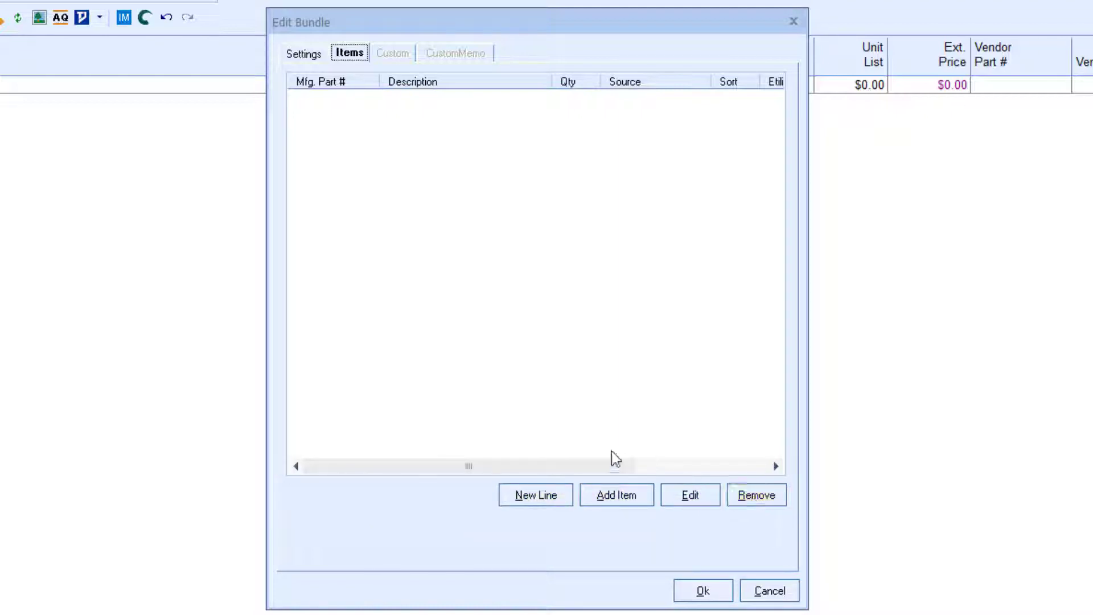
left_click(537, 501)
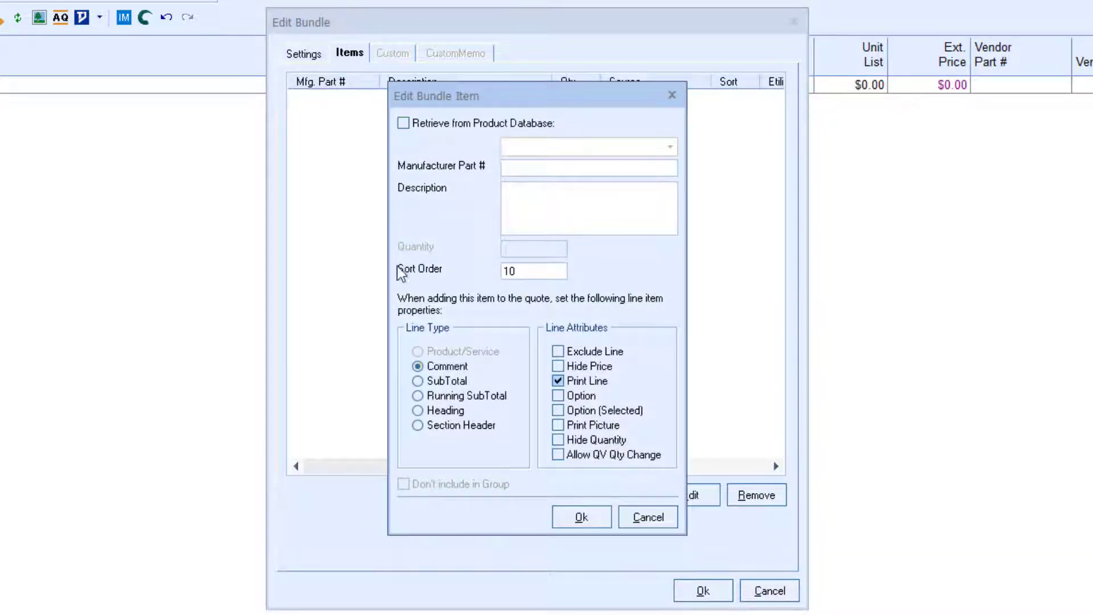
left_click(643, 518)
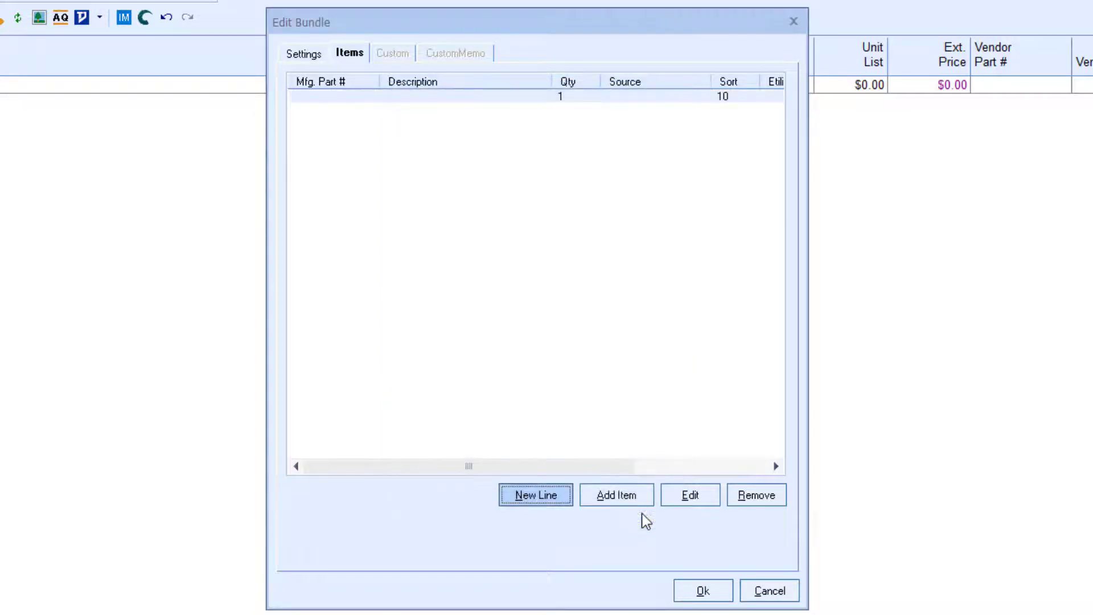
left_click(607, 499)
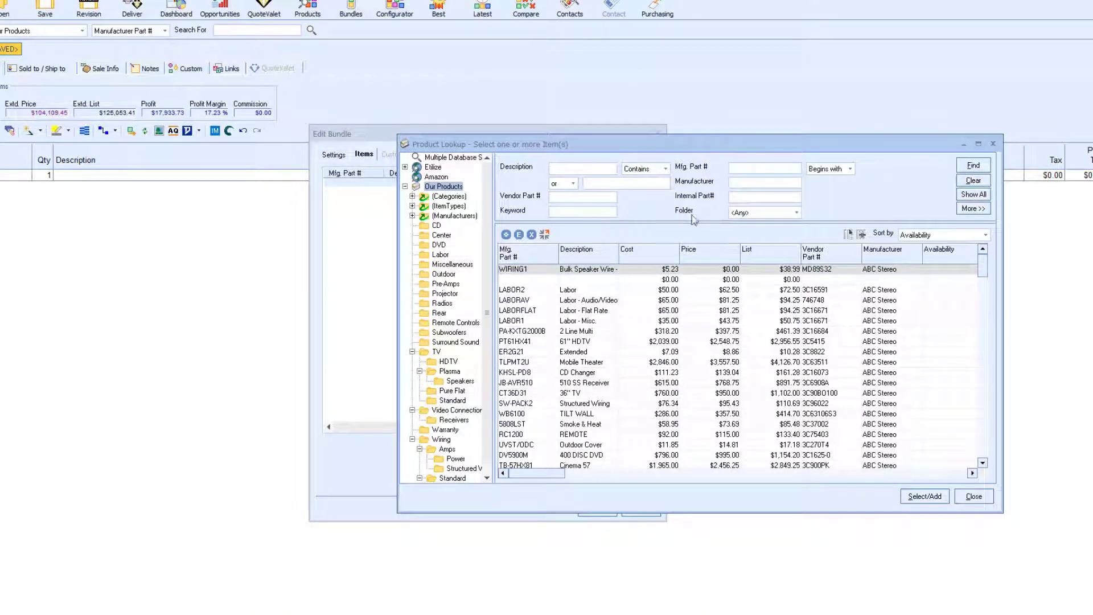
Multi-select LABOR1, TLPMT2U, JB-AVR510 and SW-PACK2 in Our Products and add them to the bundle.
left_click(605, 321)
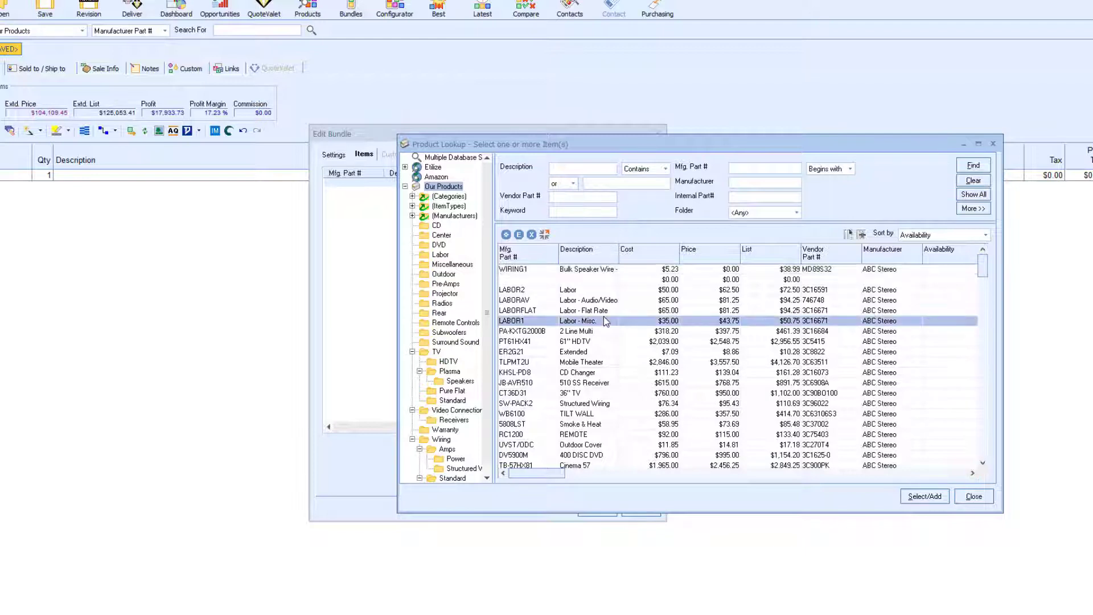
left_click(604, 364, "ctrl")
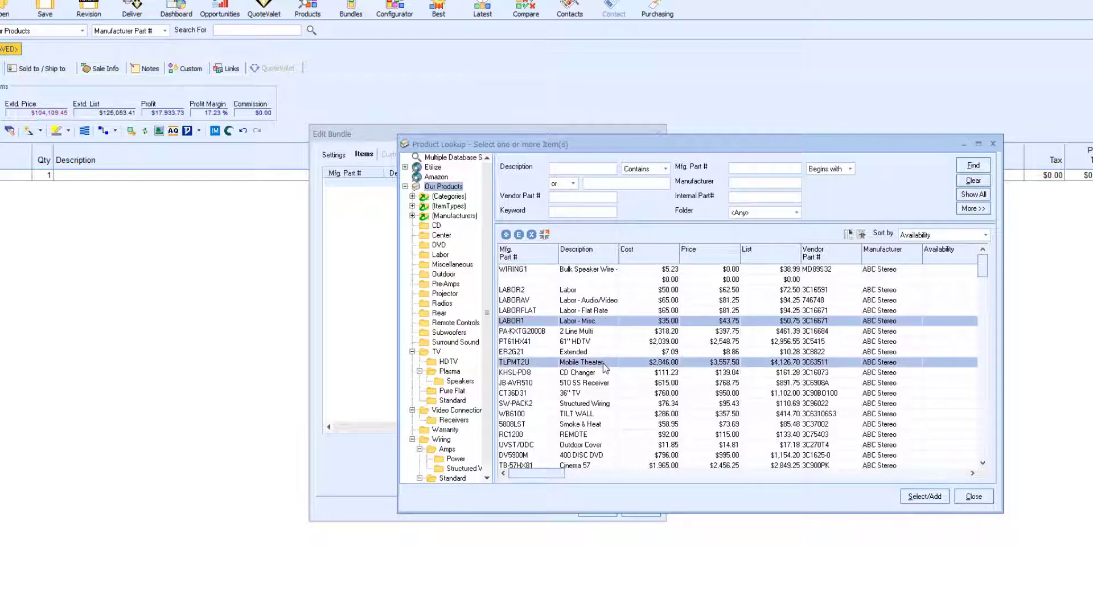
left_click(601, 383, "ctrl")
left_click(597, 404, "ctrl")
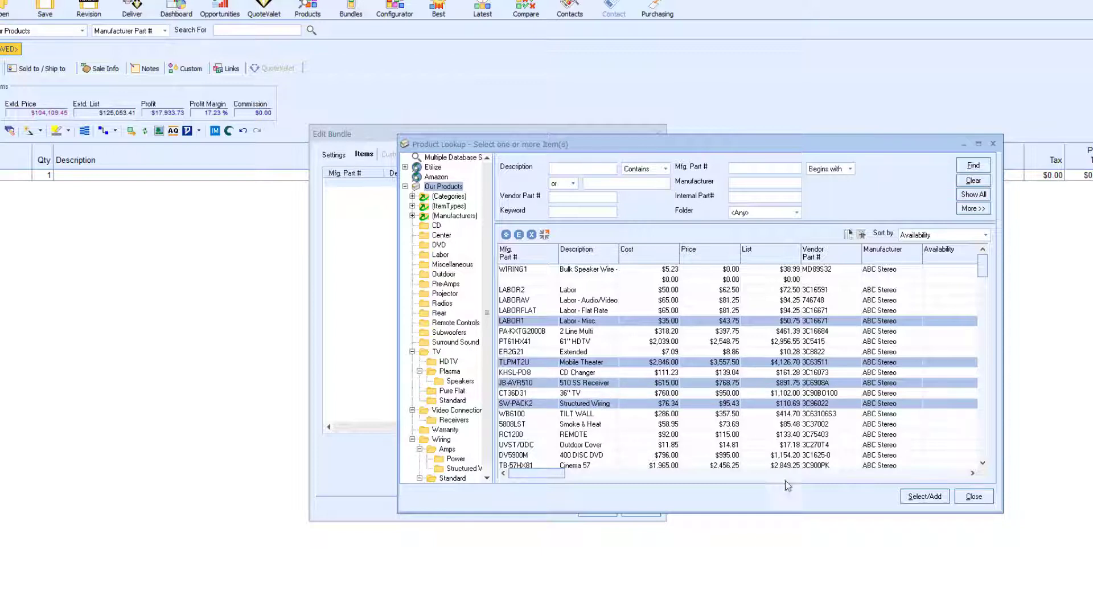
left_click(914, 497)
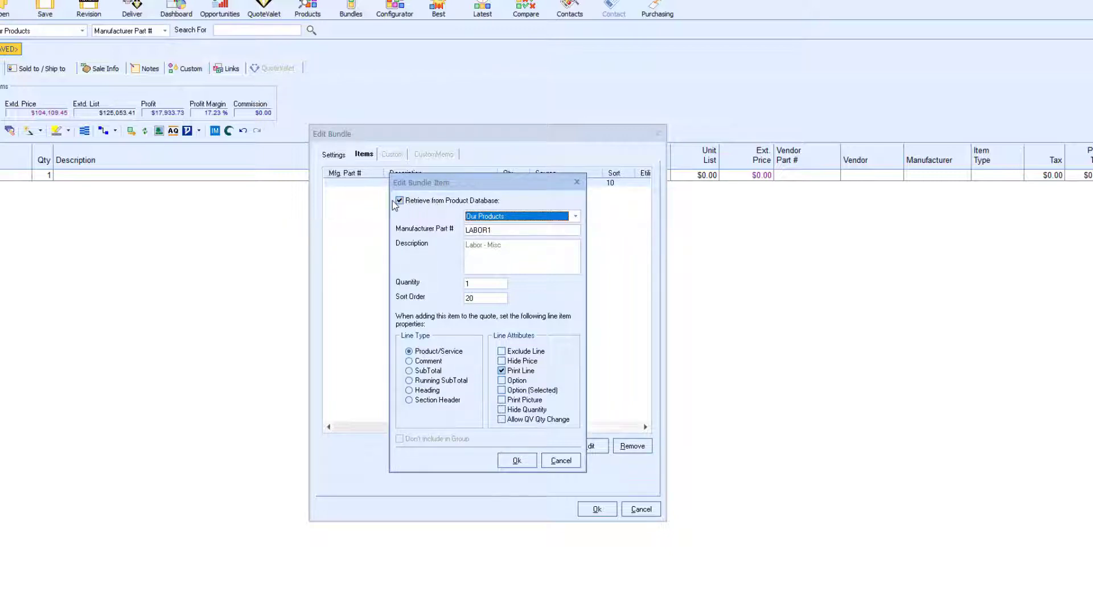
Keep Our Products as the source database and accept each of the four bundle item dialogs.
left_click(574, 218)
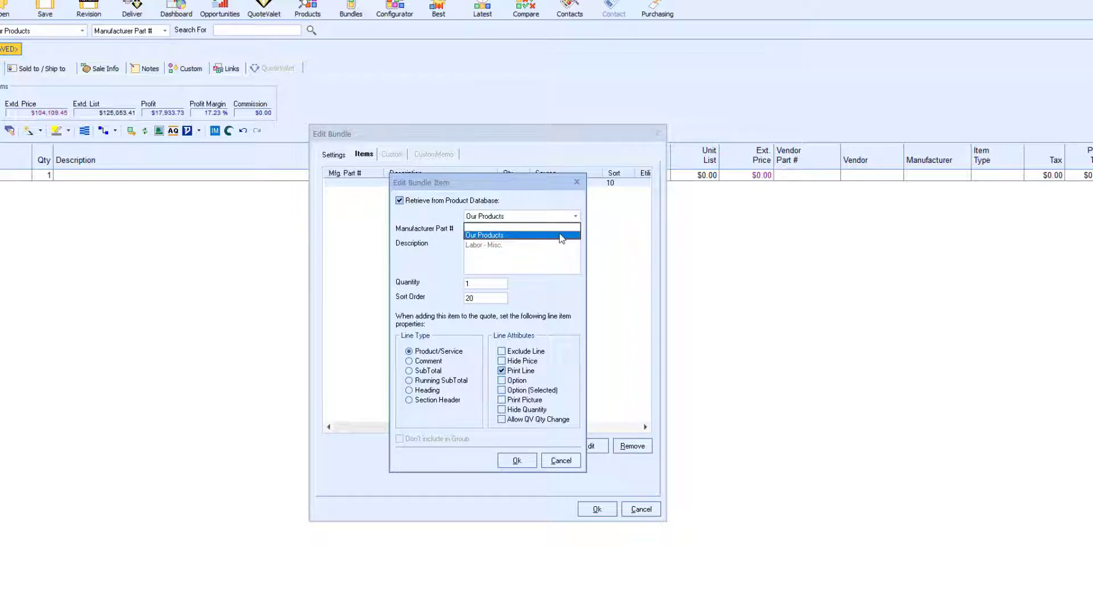
left_click(563, 217)
key("Tab")
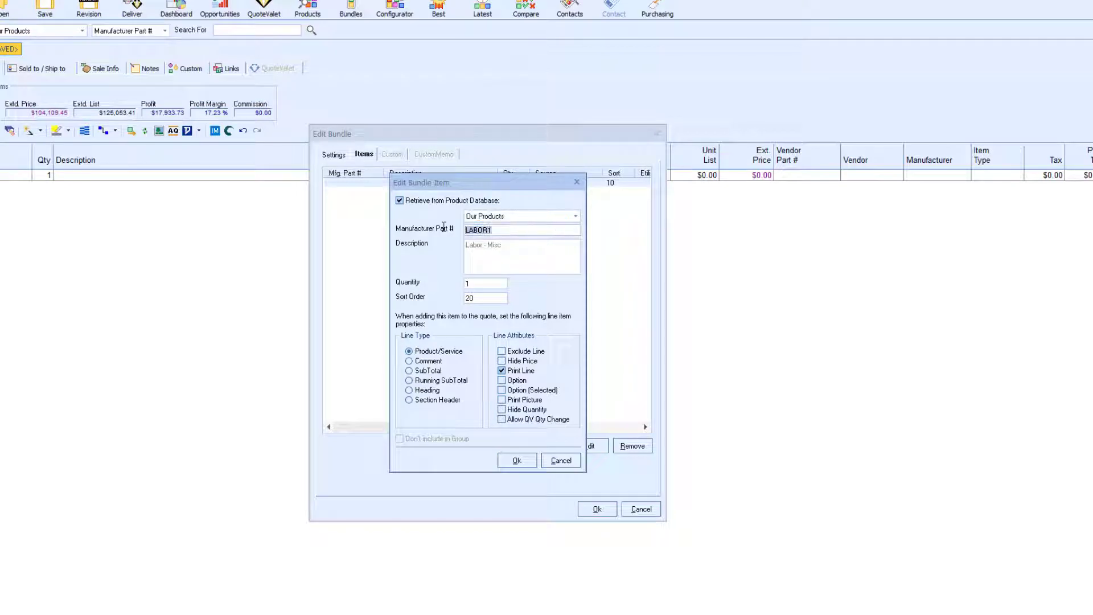
left_click(514, 230)
left_click(516, 461)
left_click(517, 460)
left_click(517, 460)
left_click(517, 460)
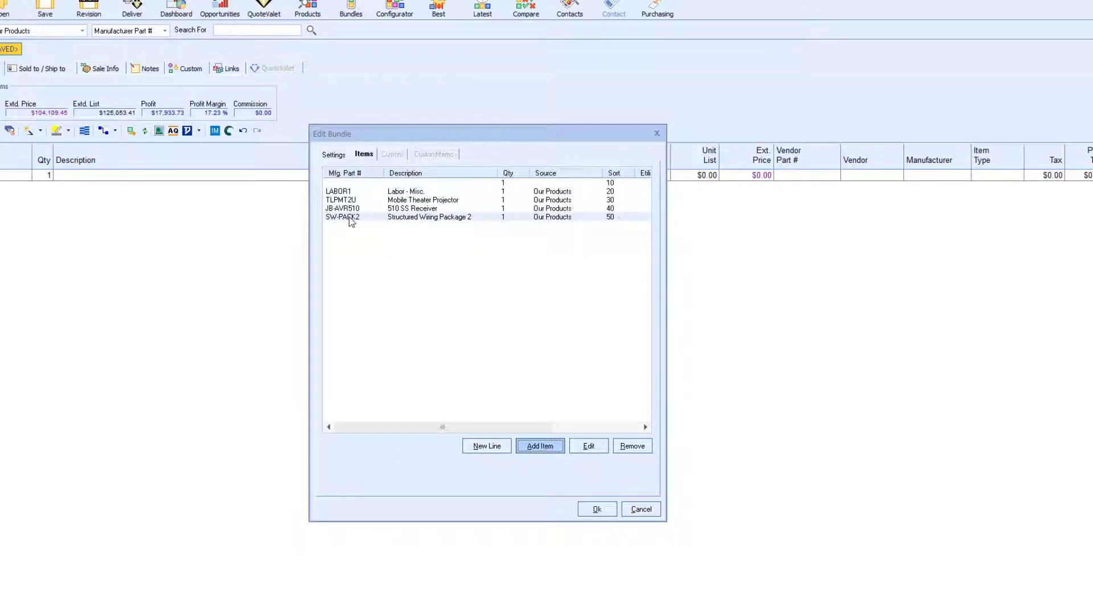
Change SW-PACK2's sort order from 50 to 5 so it comes first.
left_click(389, 218)
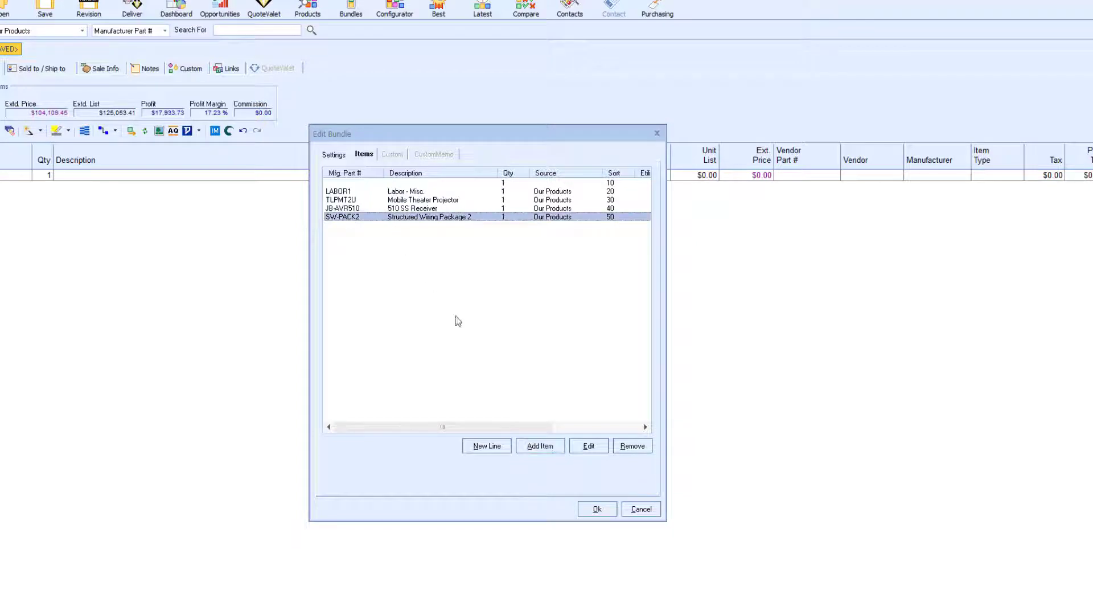
left_click(585, 448)
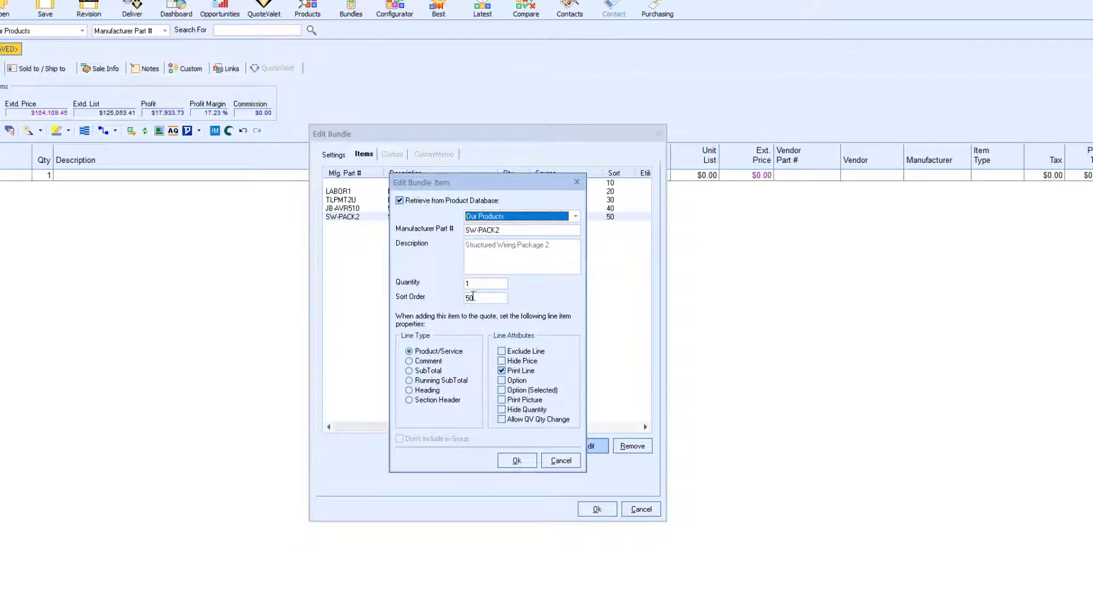
left_click_drag(476, 297, 461, 295)
type("5")
left_click(520, 464)
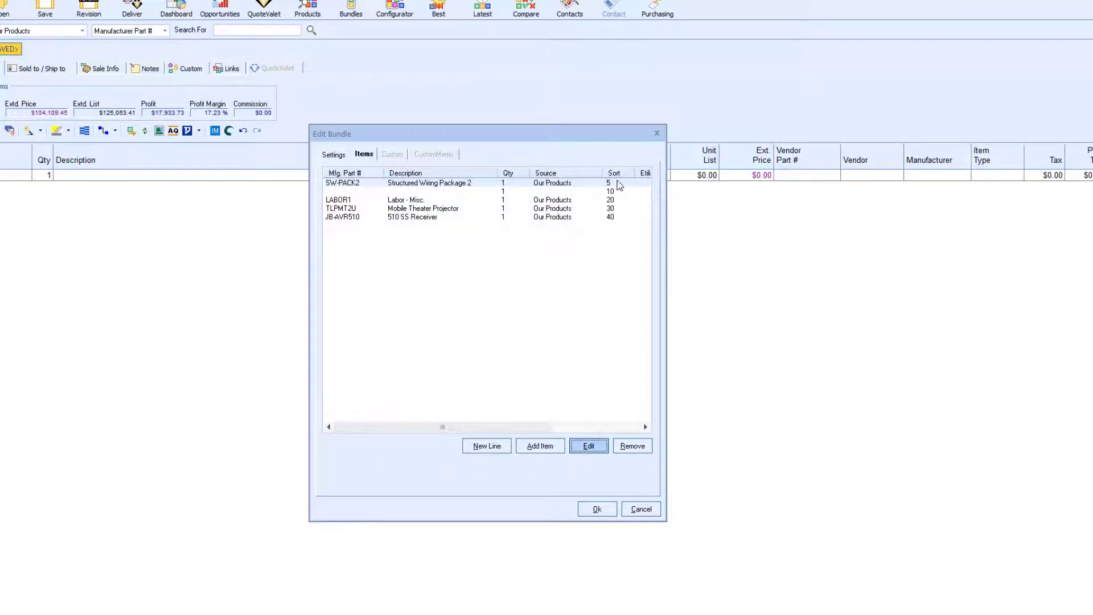
Delete the blank sort-order-10 line from the bundle.
left_click(537, 195)
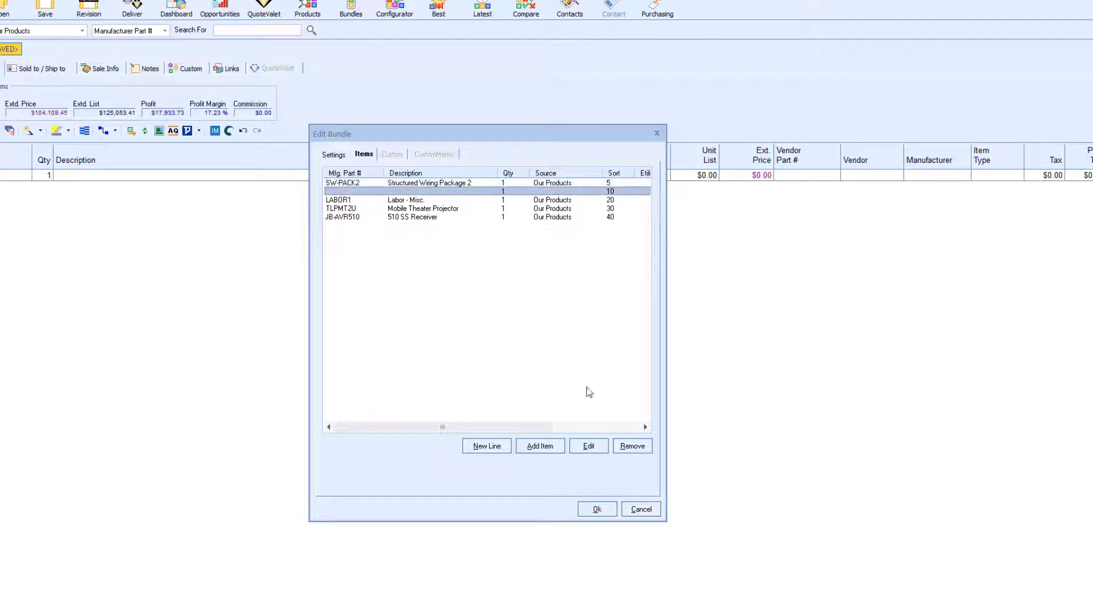
left_click(631, 447)
left_click(732, 435)
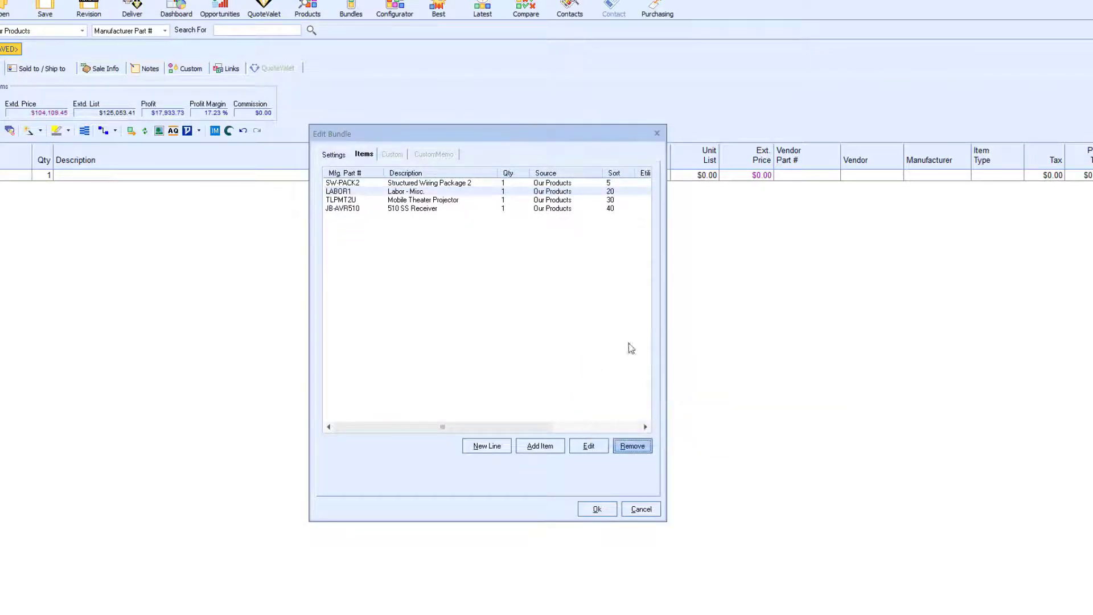
Review the SW-PACK2 and WB6100 item settings, closing them unchanged.
left_click(459, 184)
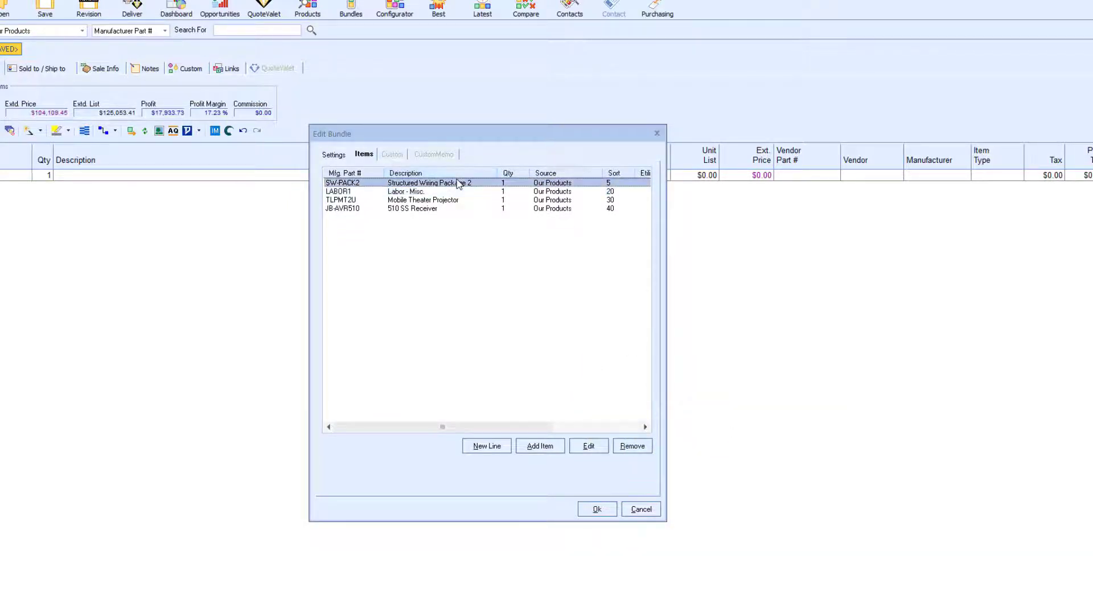
left_click(602, 447)
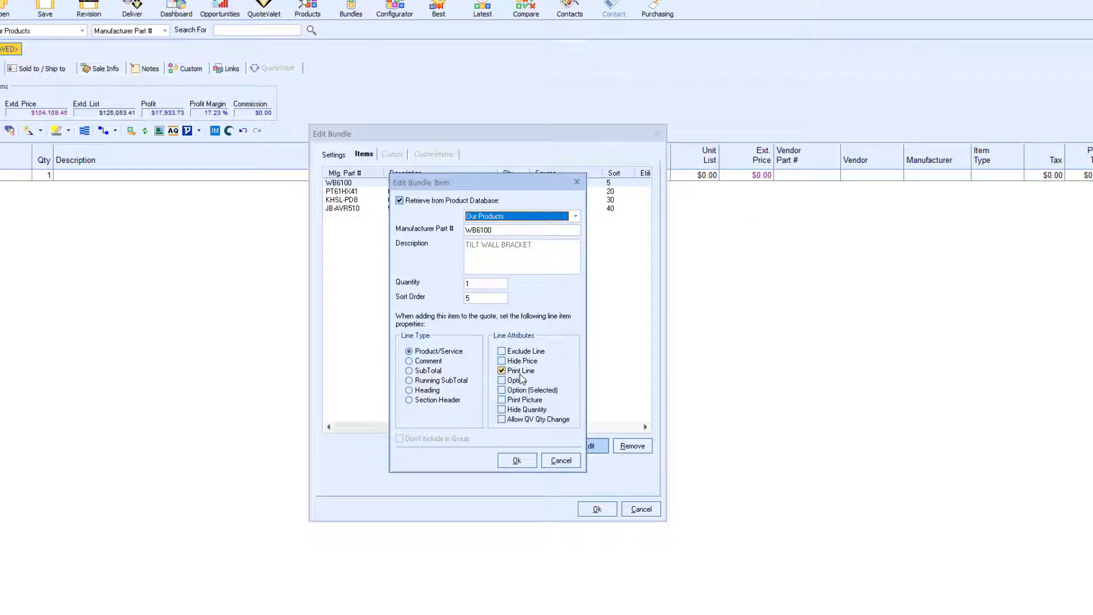
left_click(502, 460)
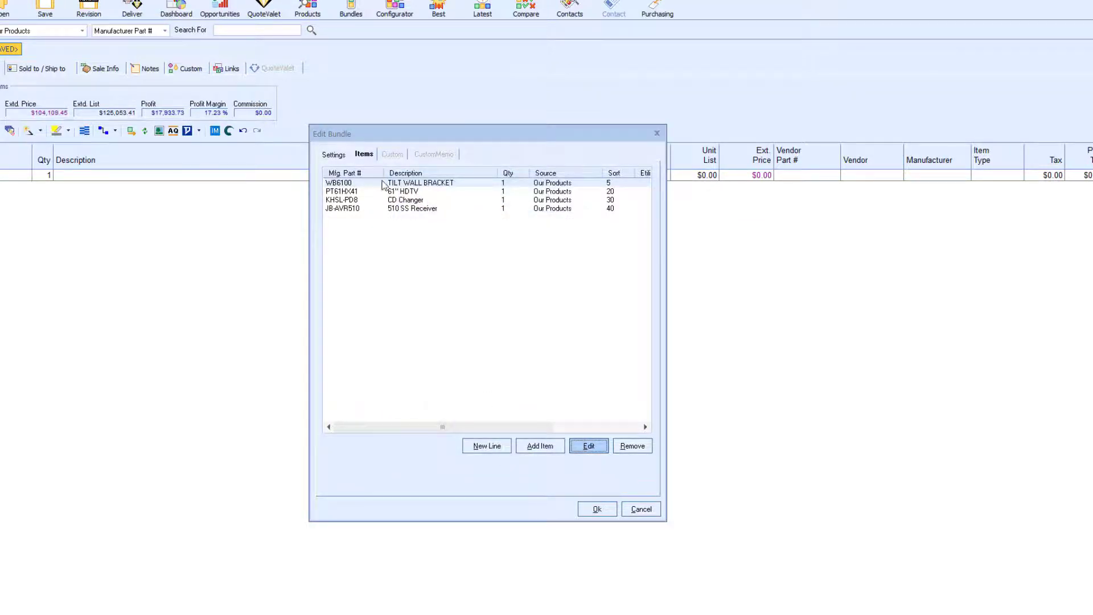
double_click(420, 186)
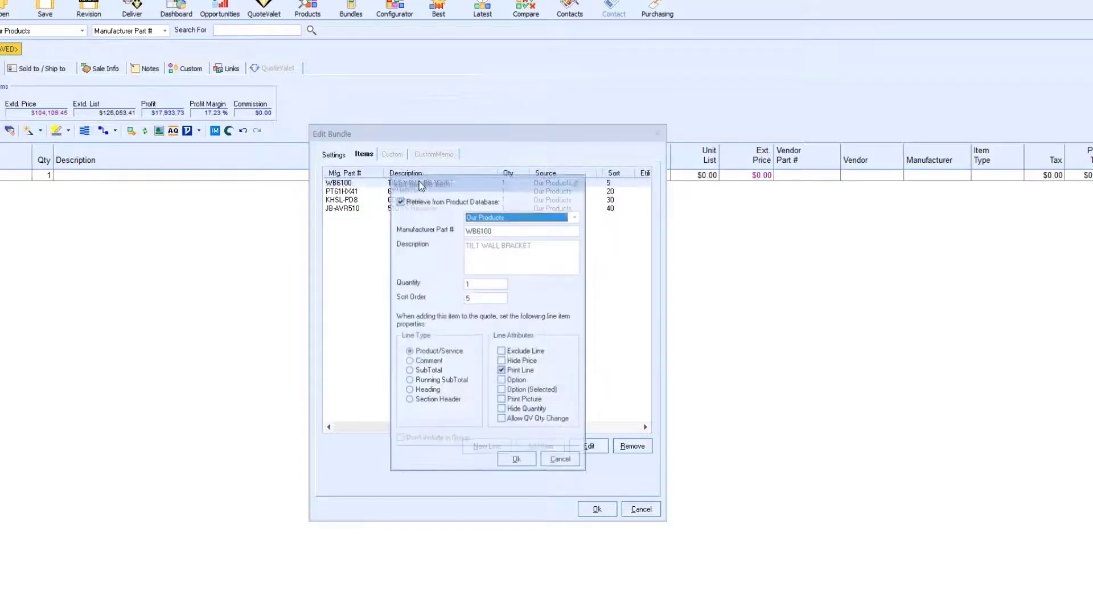
key("Escape")
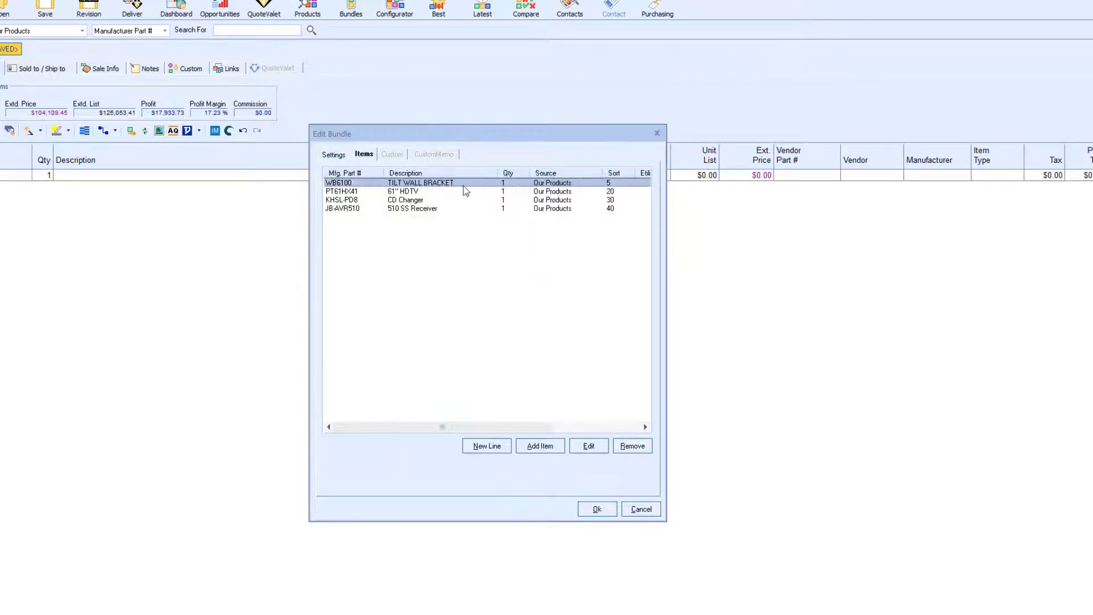
left_click(589, 446)
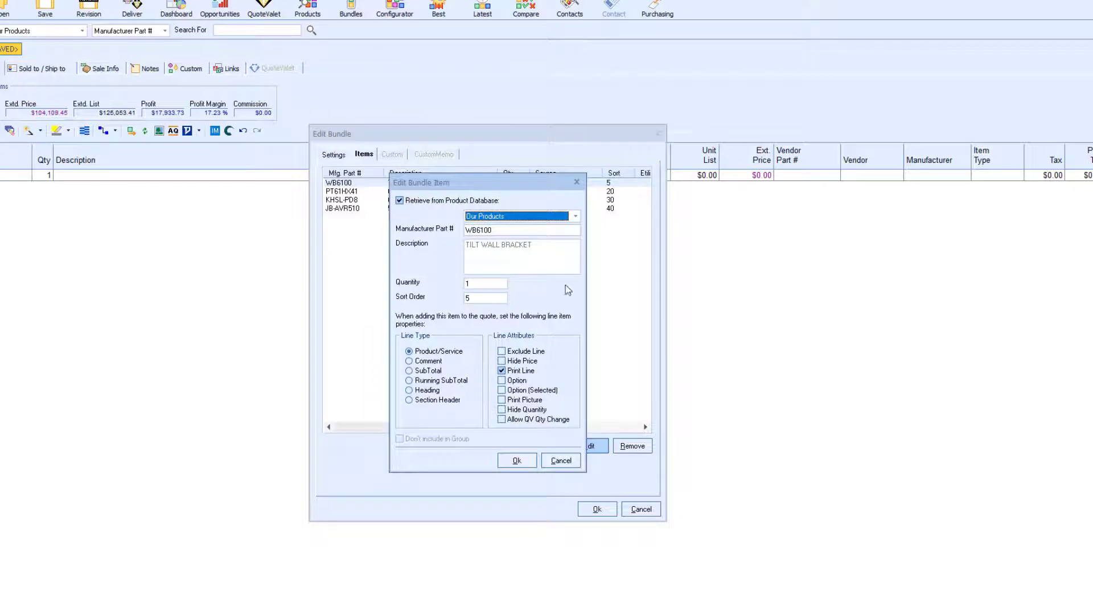
left_click(576, 183)
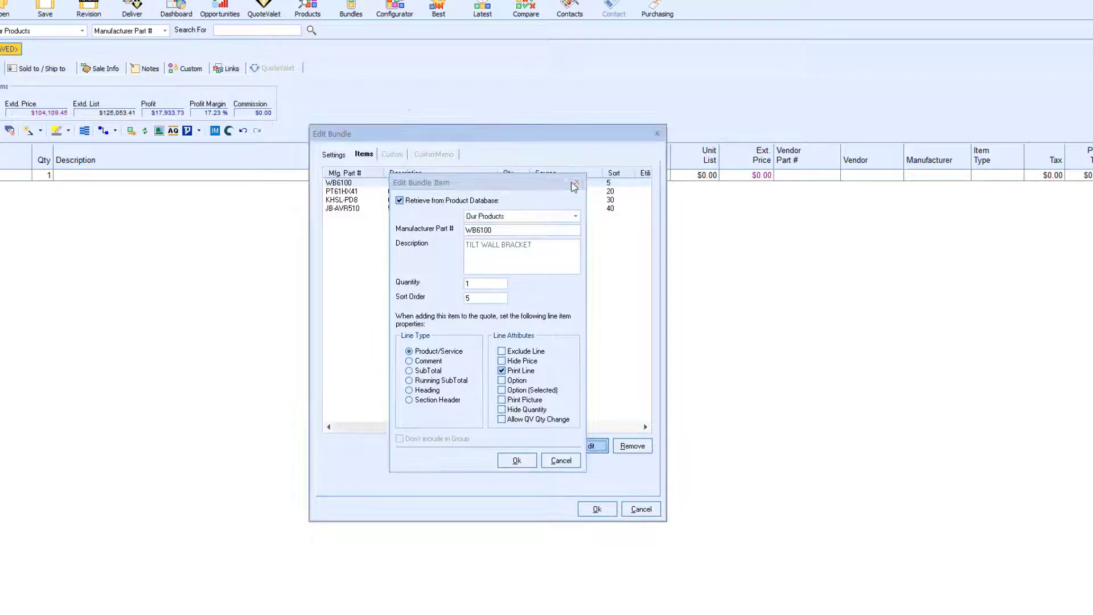
Save the current bundle, create a new bundle named 'Grouped Bundle', and open it for editing.
left_click(595, 508)
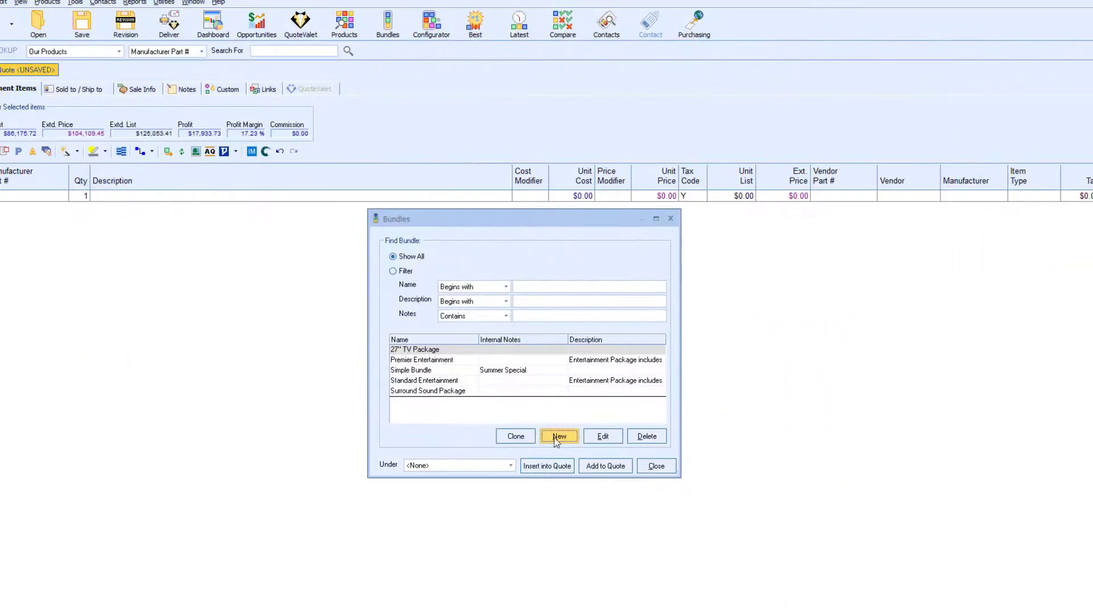
left_click(553, 436)
type("Grouped Bundle")
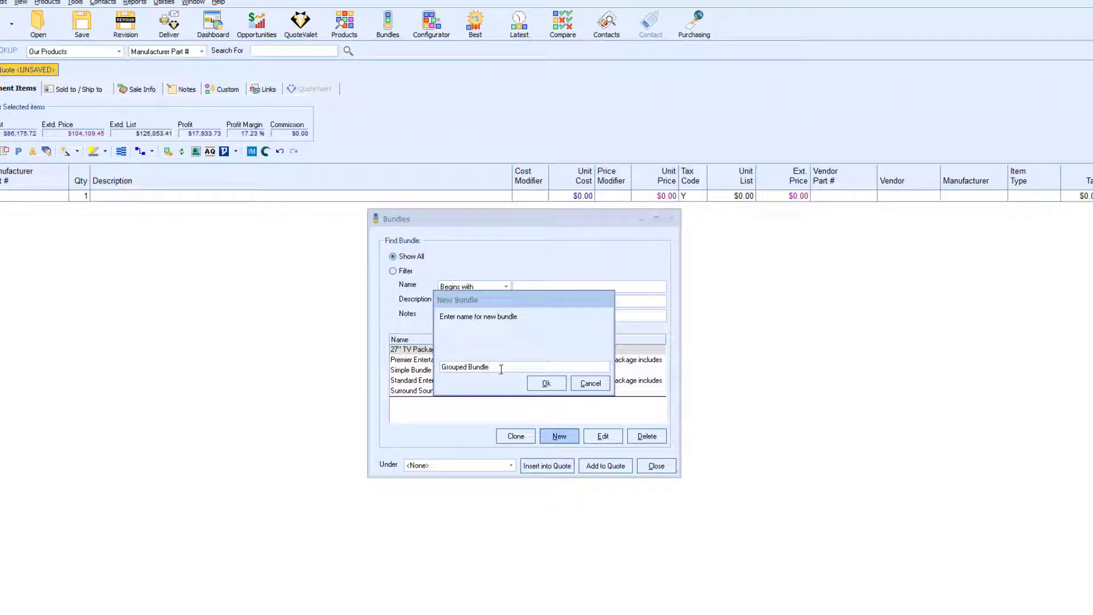
left_click(541, 385)
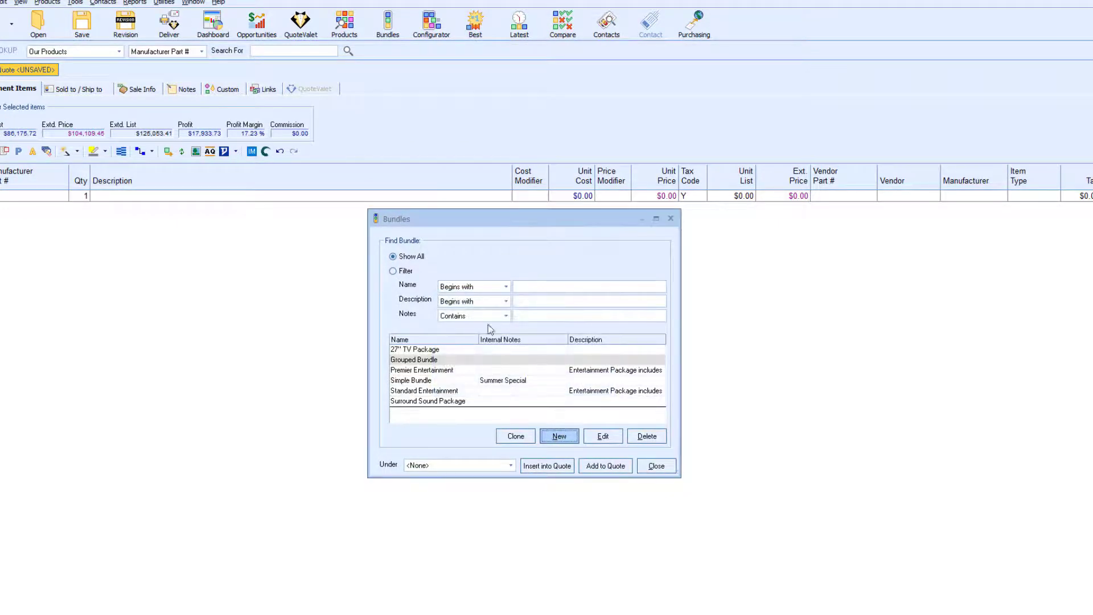
left_click(503, 360)
left_click(601, 437)
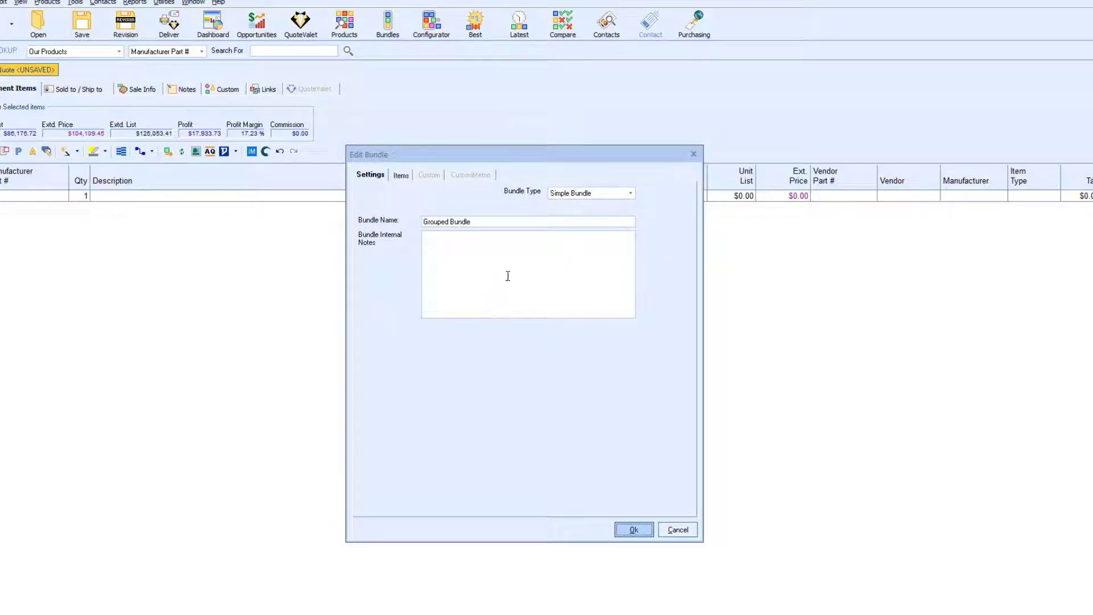
Set the bundle type to Grouped Bundle and enter internal notes 'Winter Special'.
left_click(630, 194)
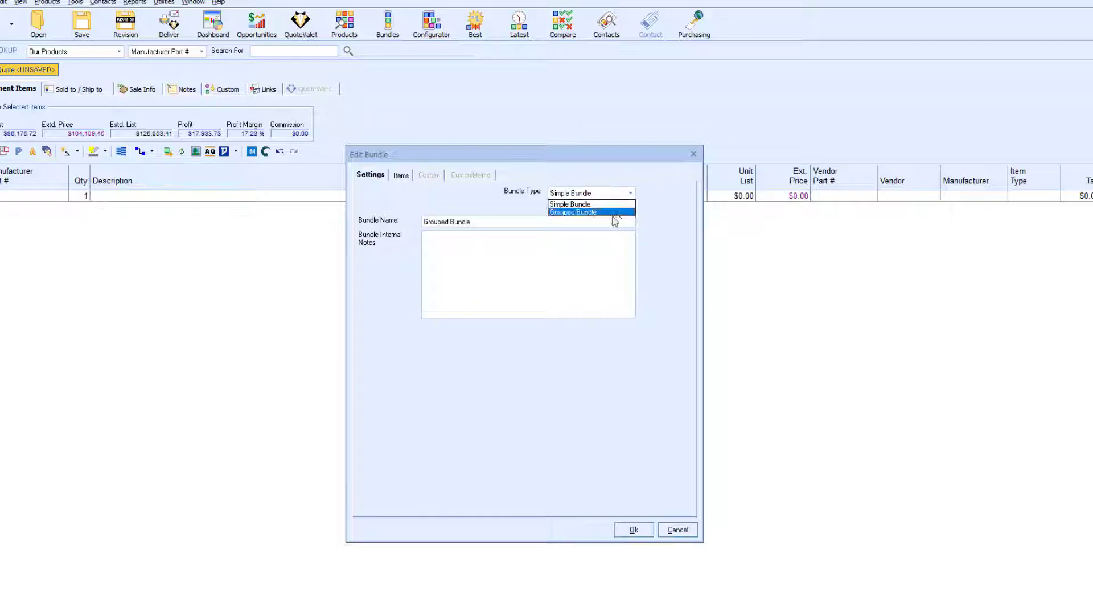
left_click(582, 212)
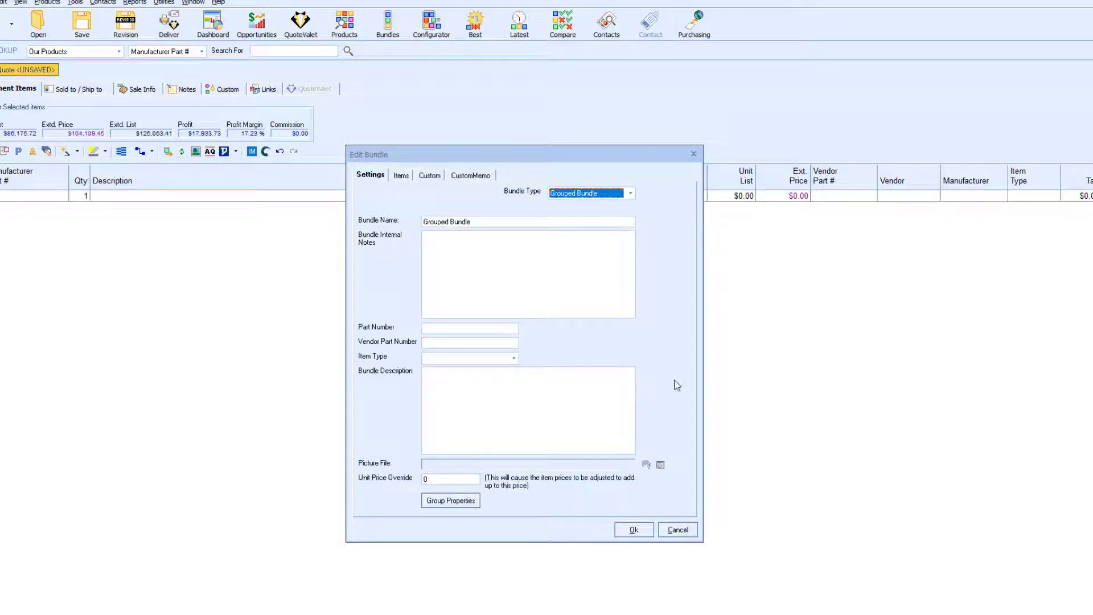
left_click_drag(542, 221, 397, 221)
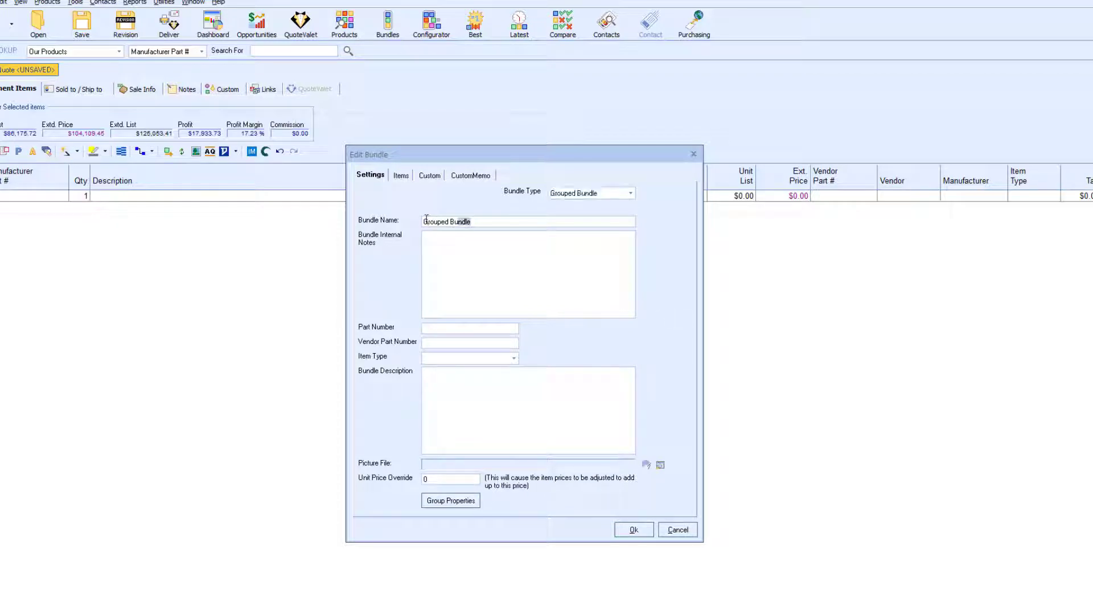
left_click(503, 219)
left_click(526, 299)
type("W")
type("inter Spec")
Enter part number 10000, vendor part number 50, and description 'Surround Sound Package'.
type("10000")
left_click(514, 358)
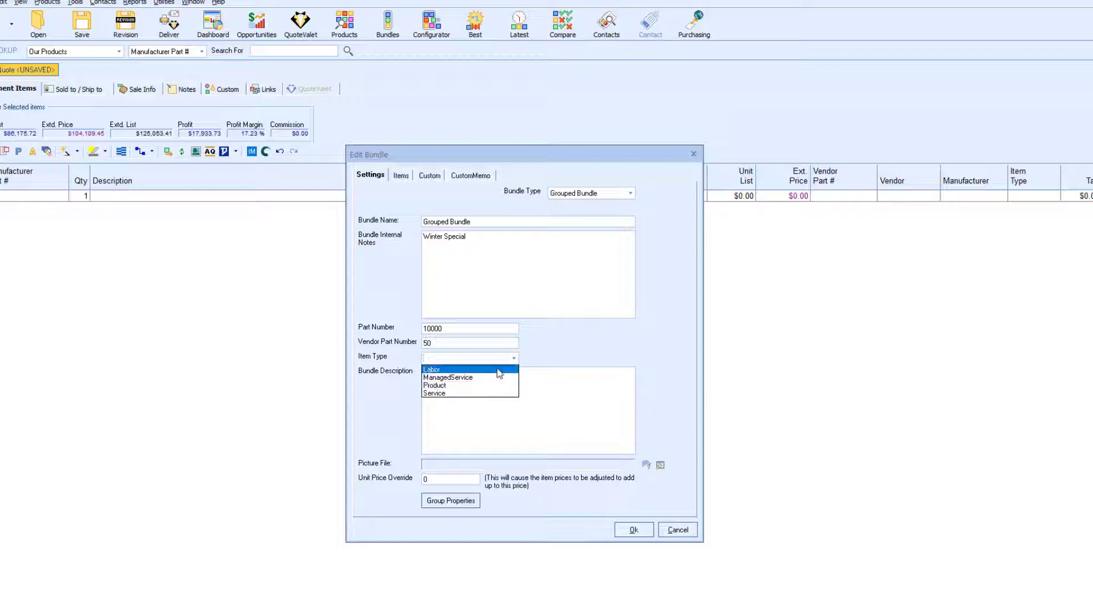
left_click(540, 392)
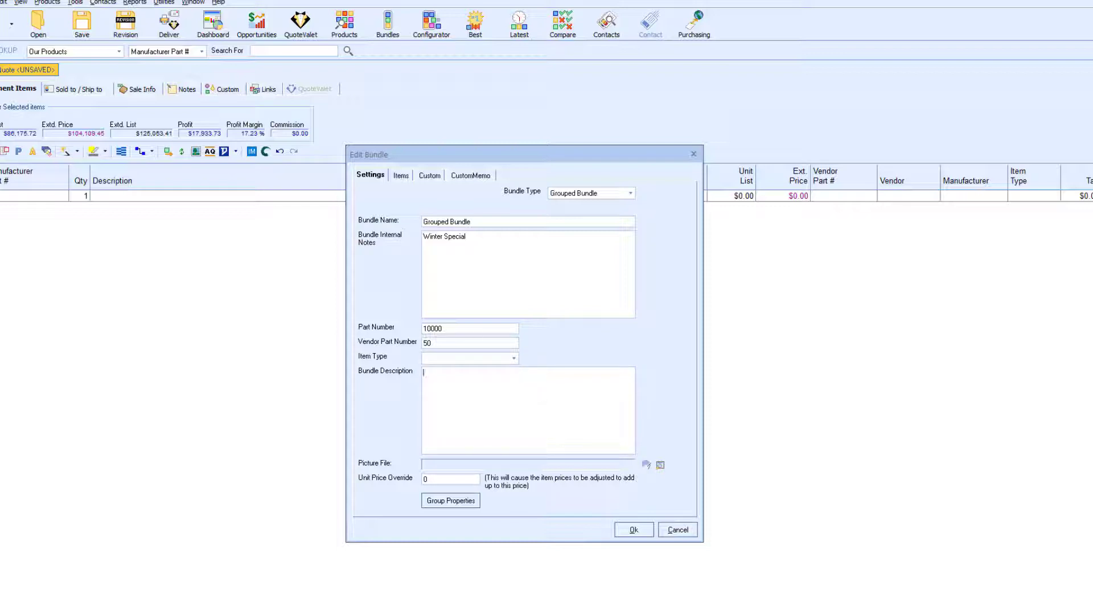
key("Return")
type("Surround Sound Package")
key("Home")
key("BackSpace")
key("Right")
key("Right")
Attach the Arozzi-MUGELLO chair picture, clear it again, and set Unit Price Override to 10,000.
left_click(659, 465)
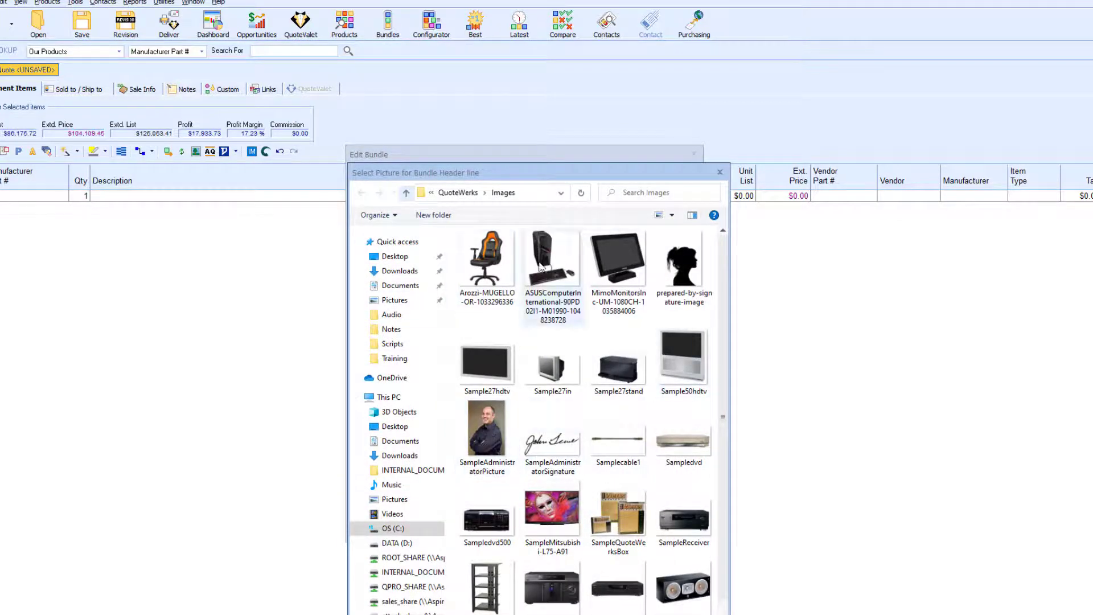
left_click(488, 277)
double_click(488, 277)
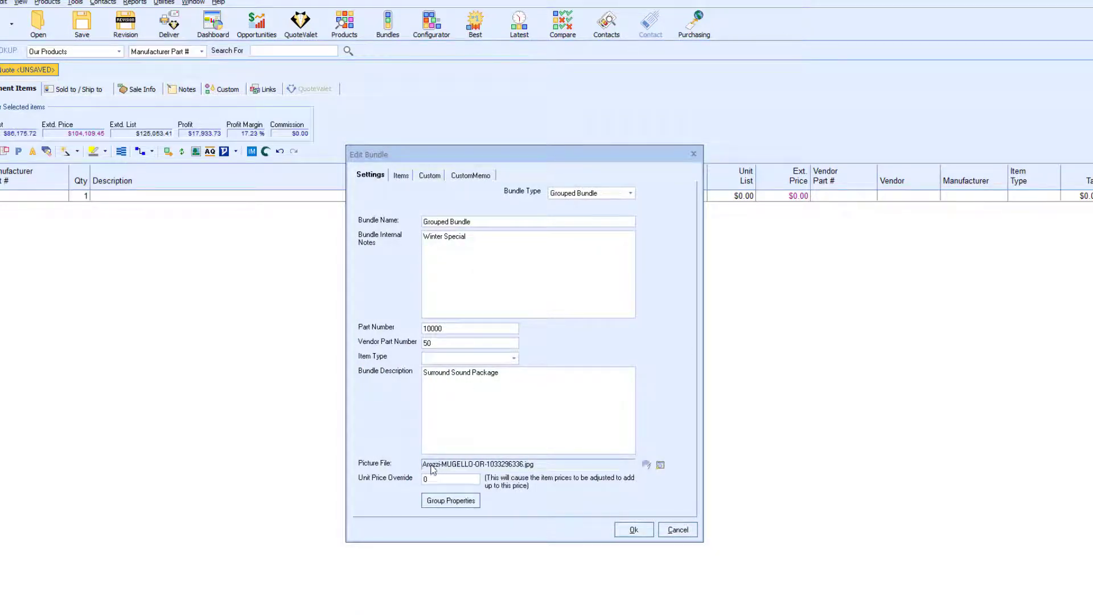
left_click(649, 466)
left_click_drag(454, 481, 410, 481)
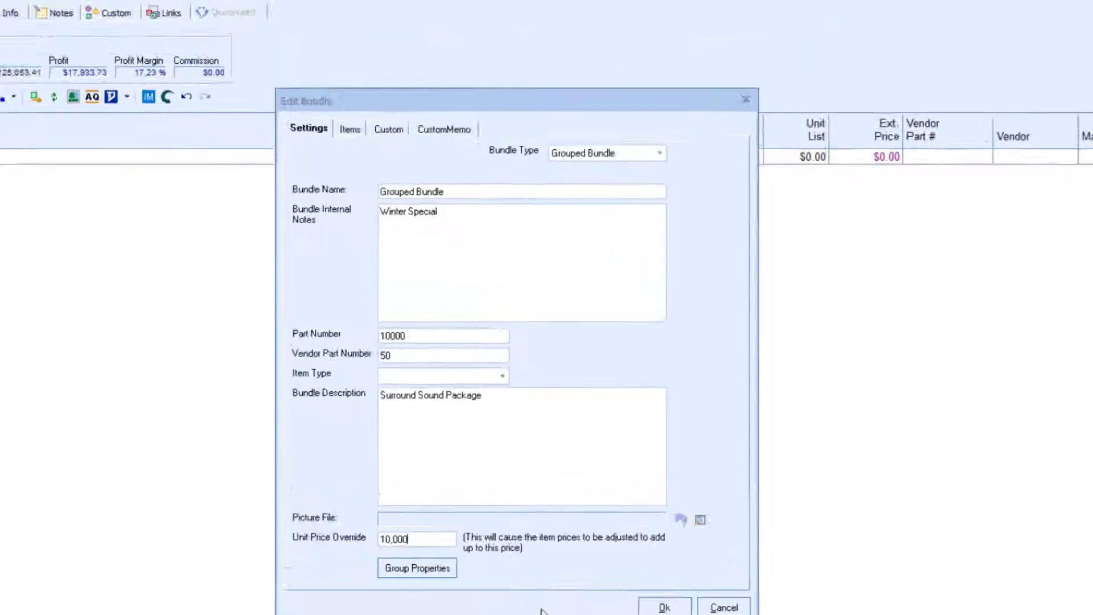
Finish adding the bundle to the quote, check the REMOTE price, then reopen Grouped Bundle.
left_click(634, 530)
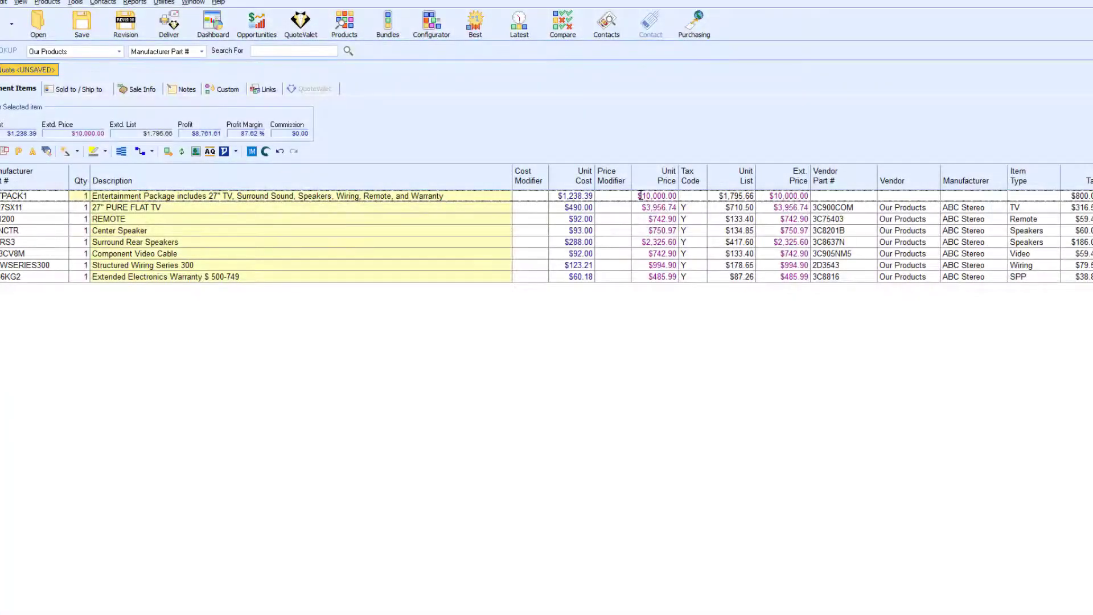
left_click(646, 199)
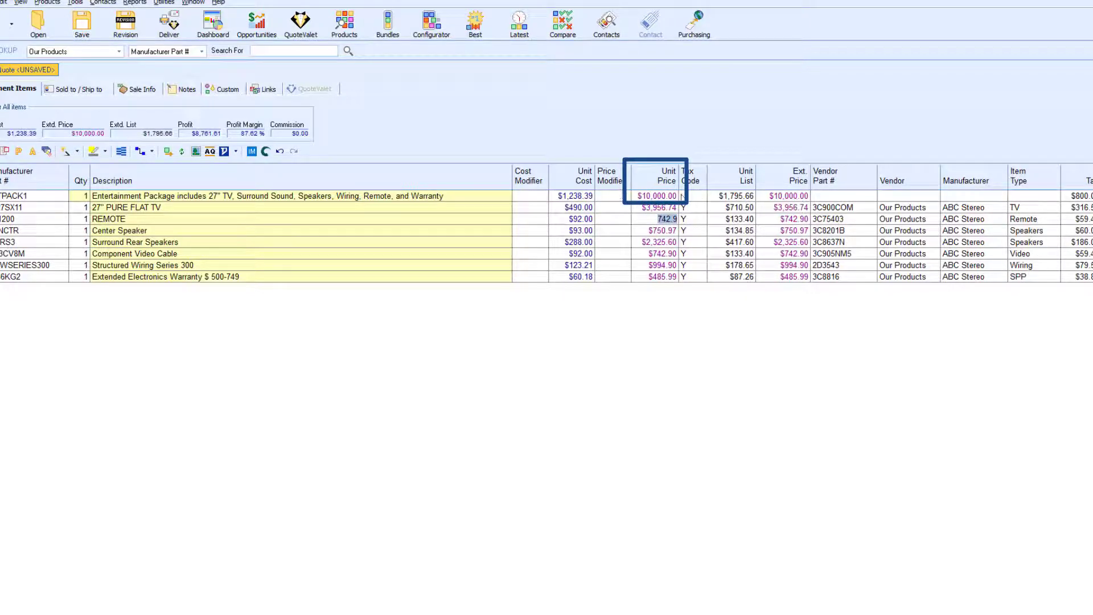
left_click(388, 23)
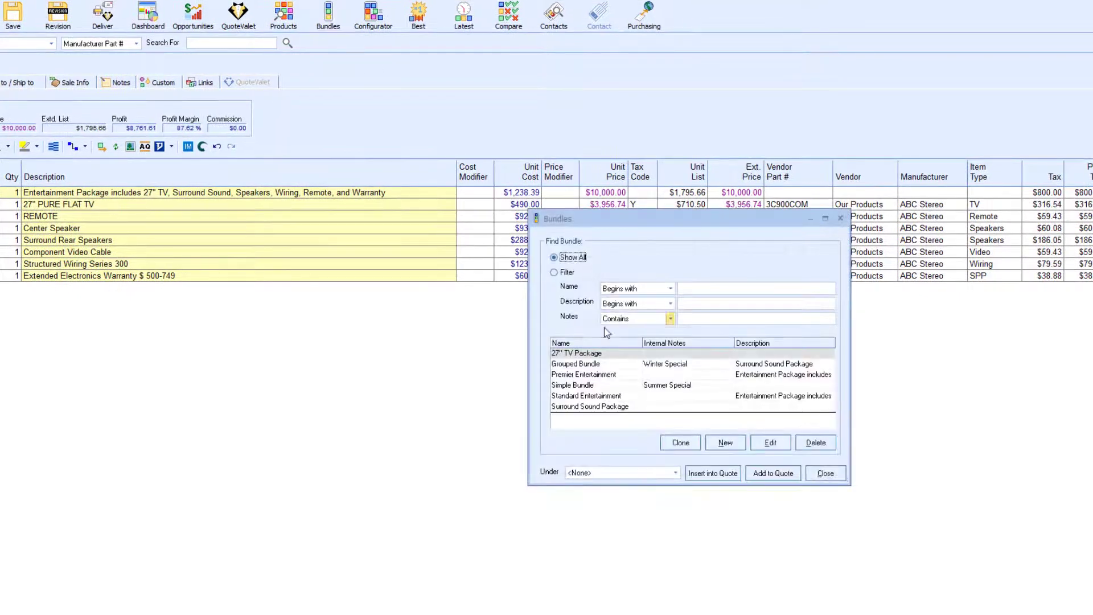
left_click(595, 365)
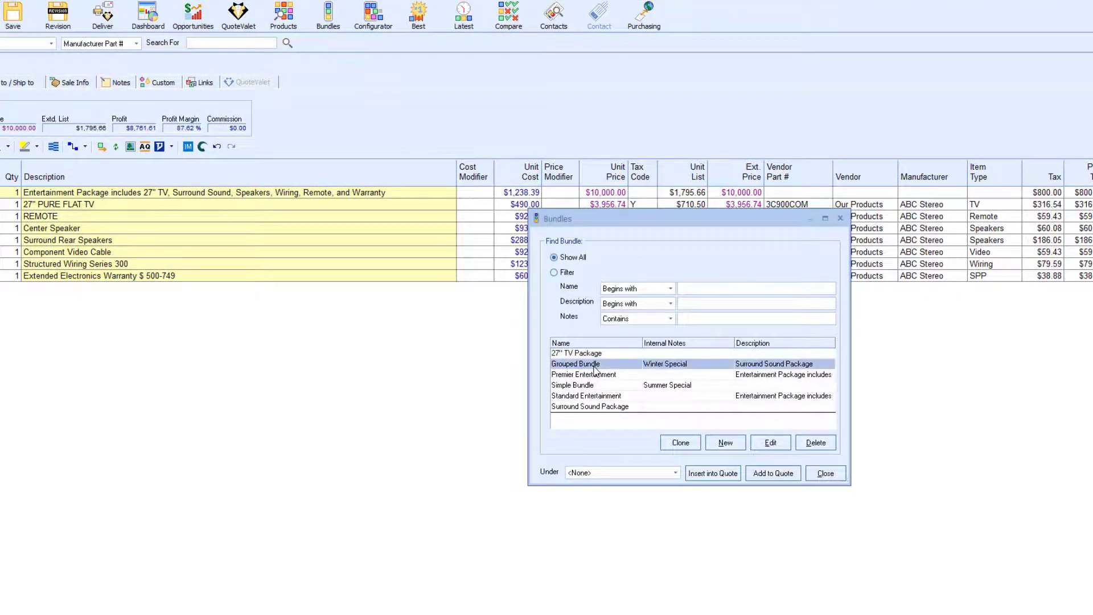
left_click(783, 450)
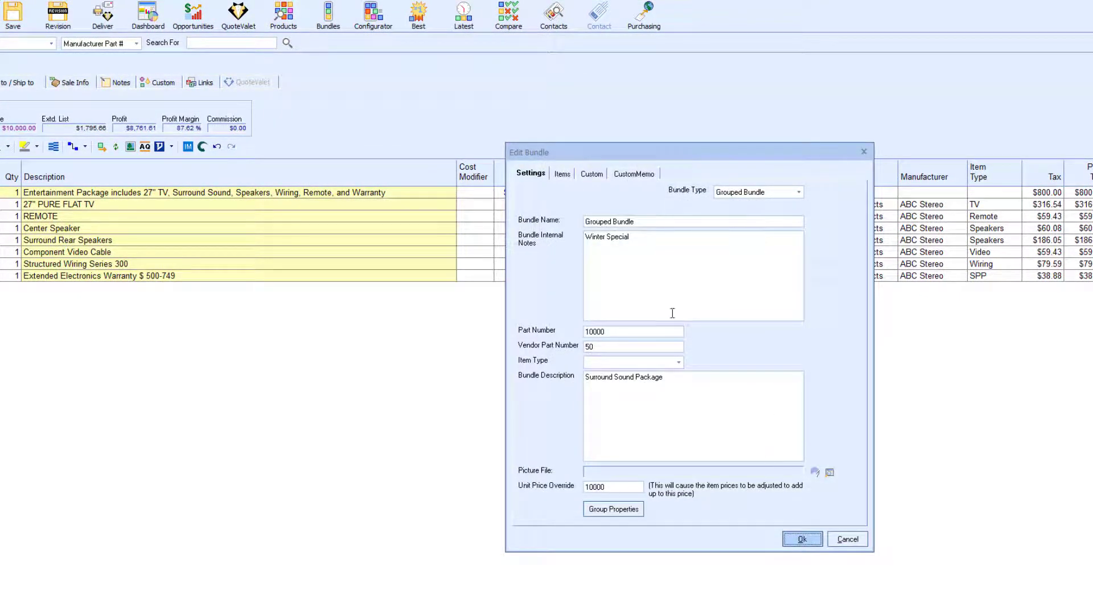
In Group Properties, apply a 10% discount modifier (D10) and set the tax code to Taxable.
left_click(631, 513)
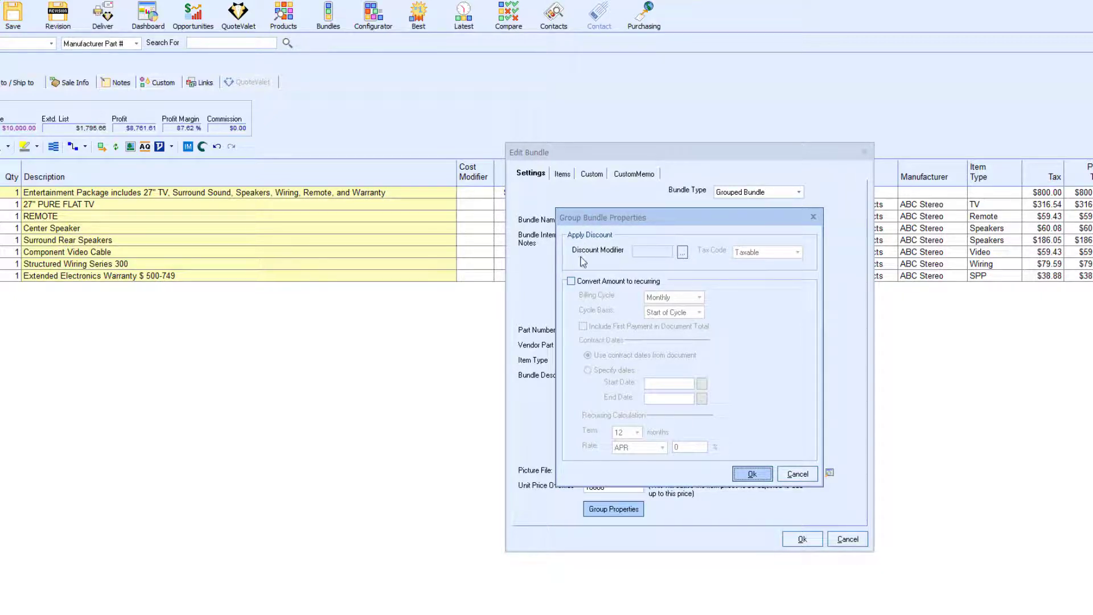
left_click(682, 251)
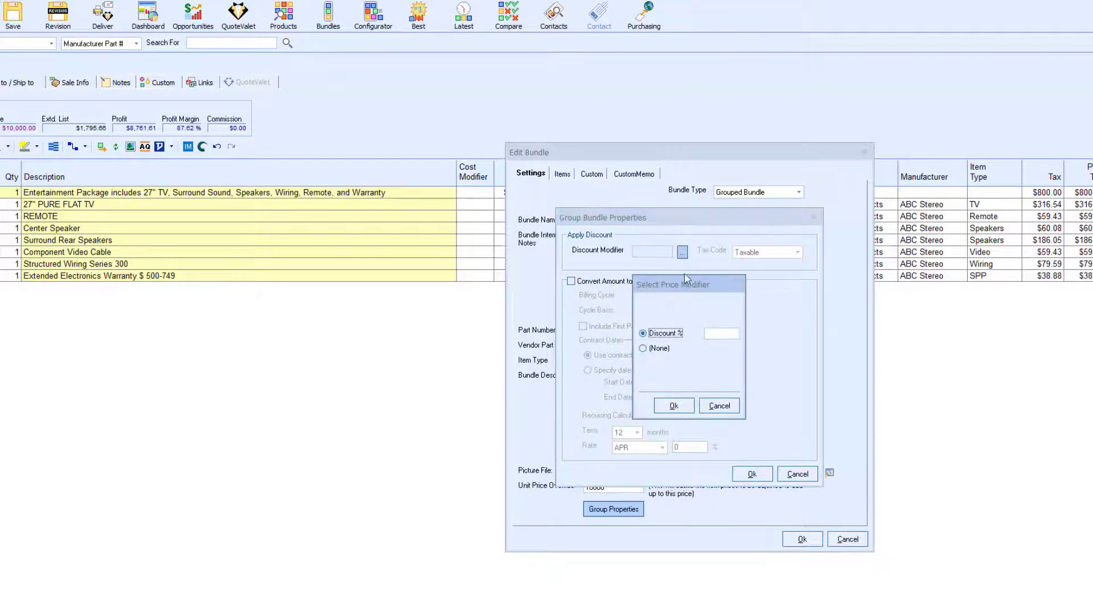
left_click(715, 335)
left_click(674, 405)
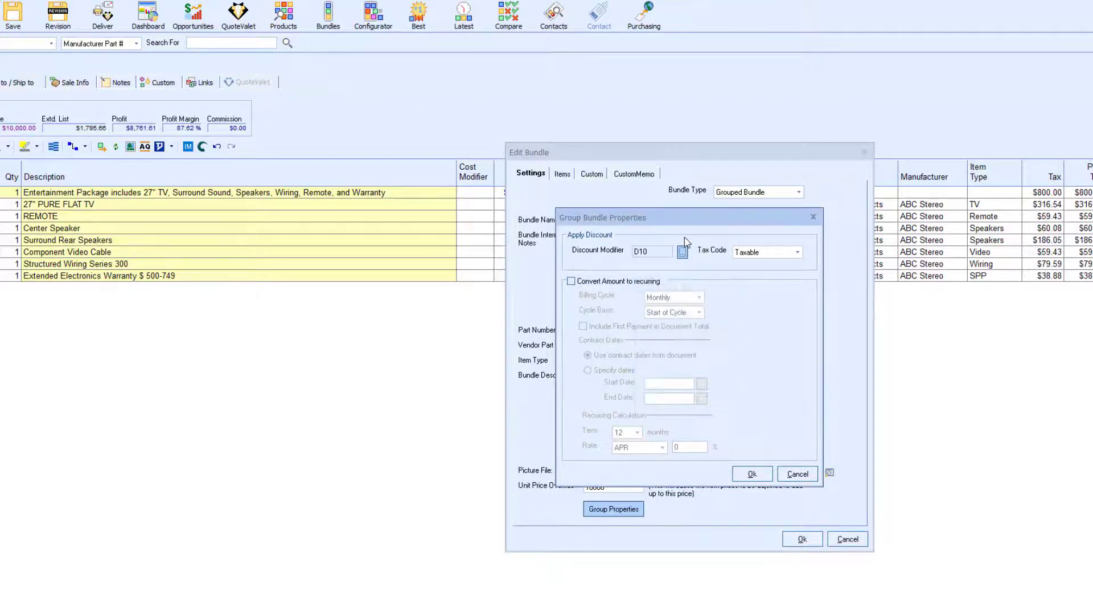
left_click(798, 252)
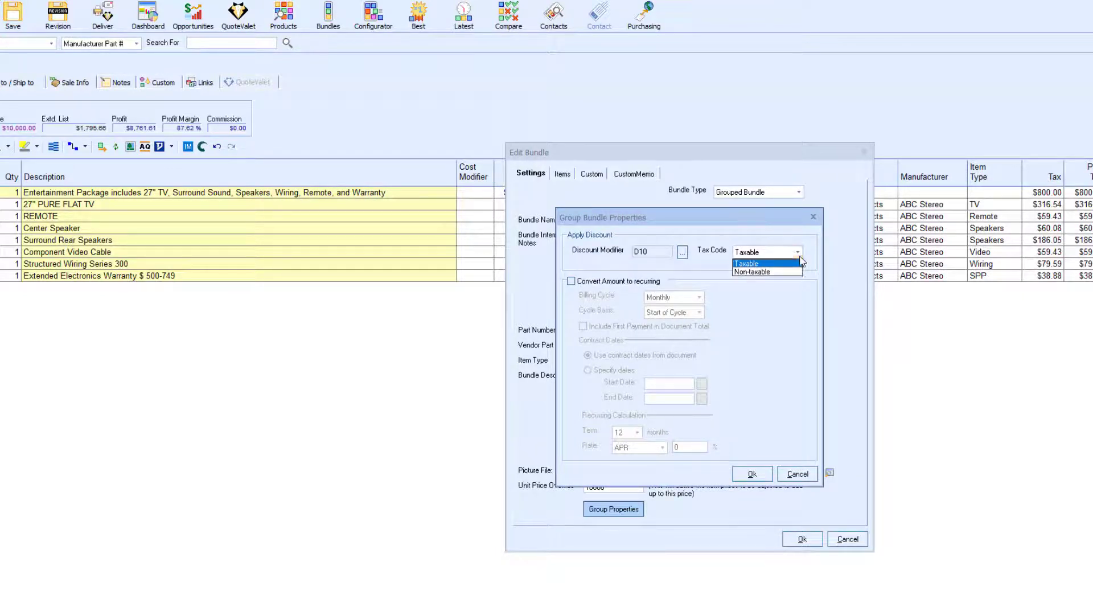
left_click(760, 264)
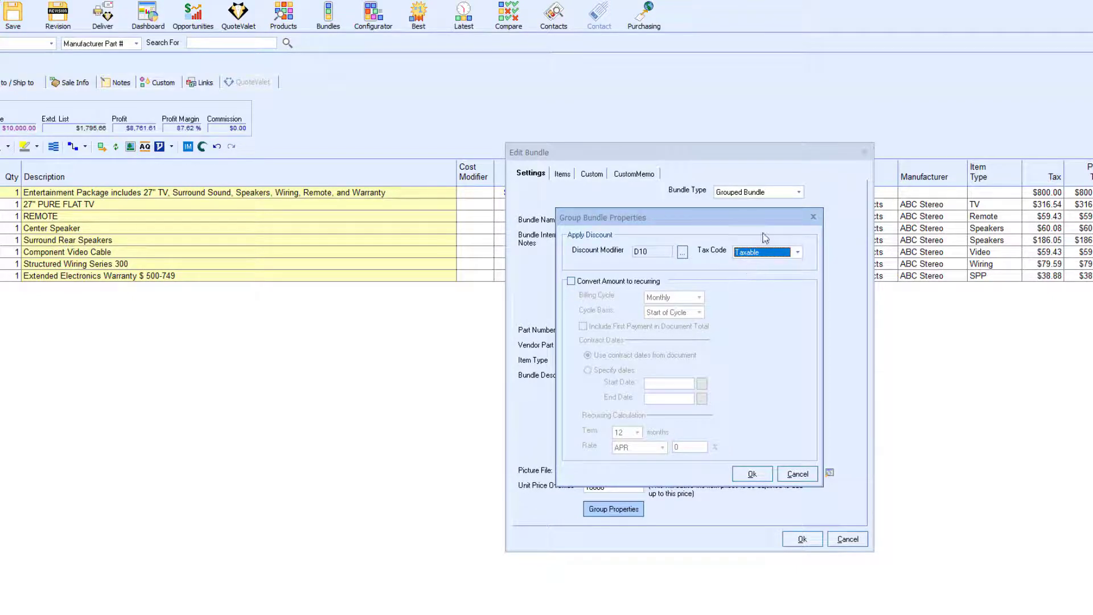
left_click(791, 258)
left_click(797, 253)
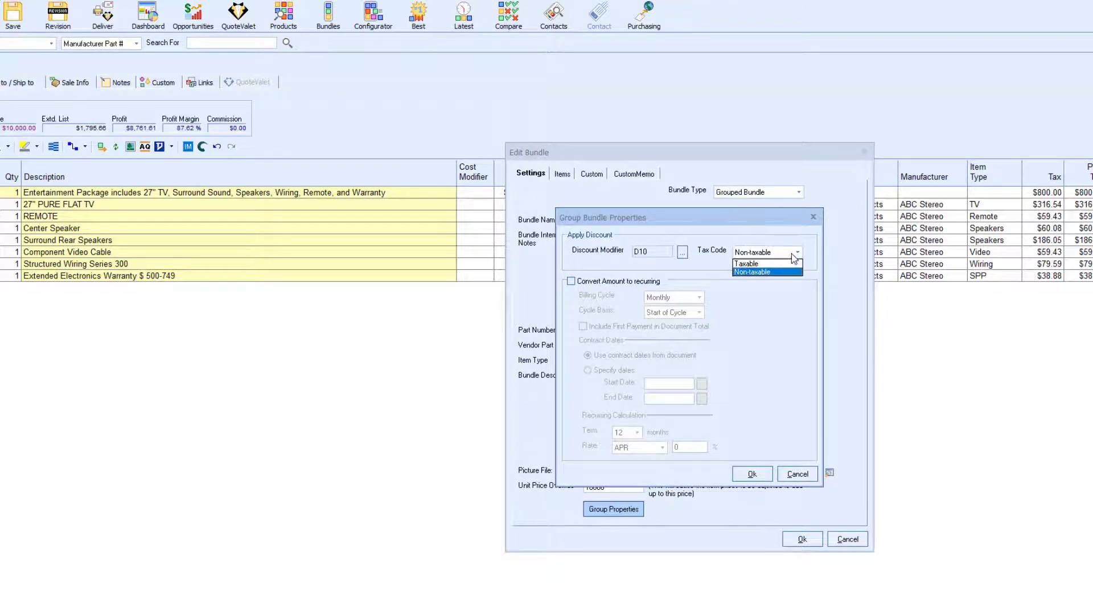
left_click(783, 263)
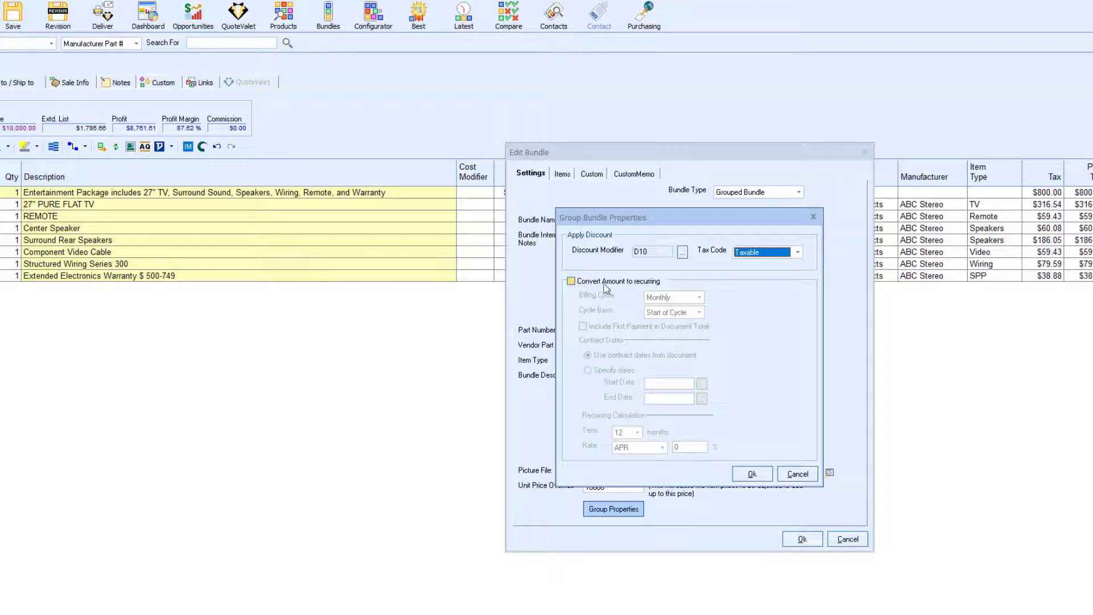
Turn on recurring conversion, include the first payment in the total, and try manual contract dates.
left_click(571, 281)
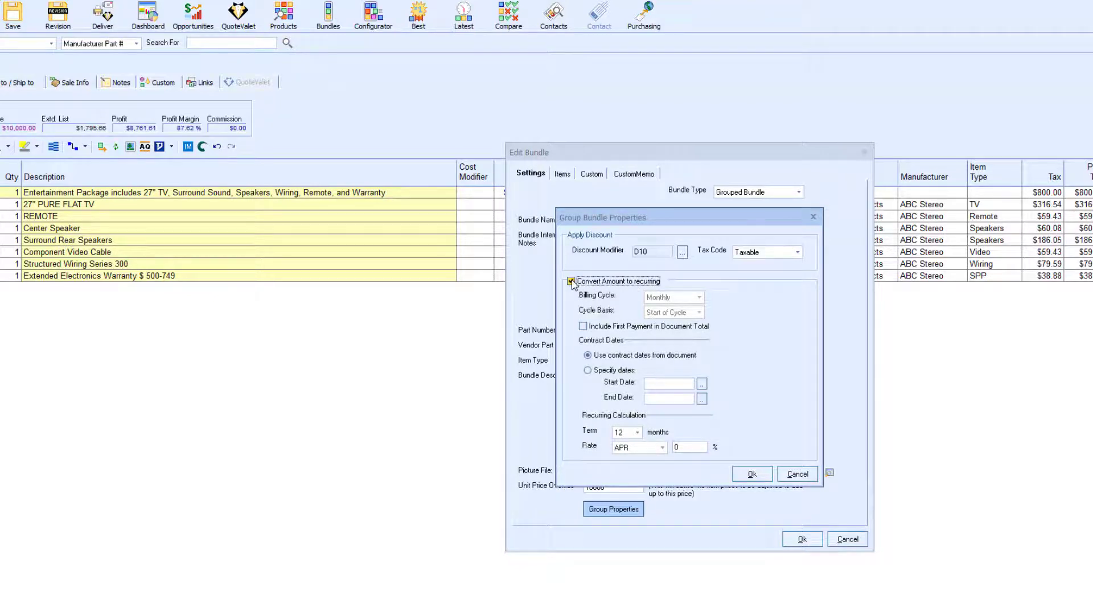
left_click(583, 326)
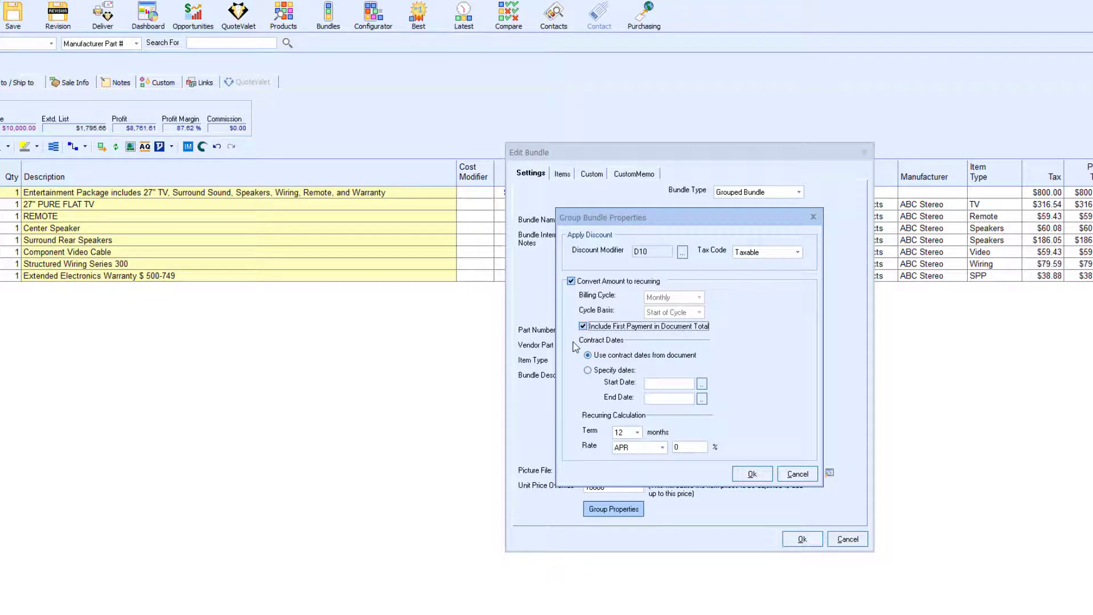
left_click(588, 371)
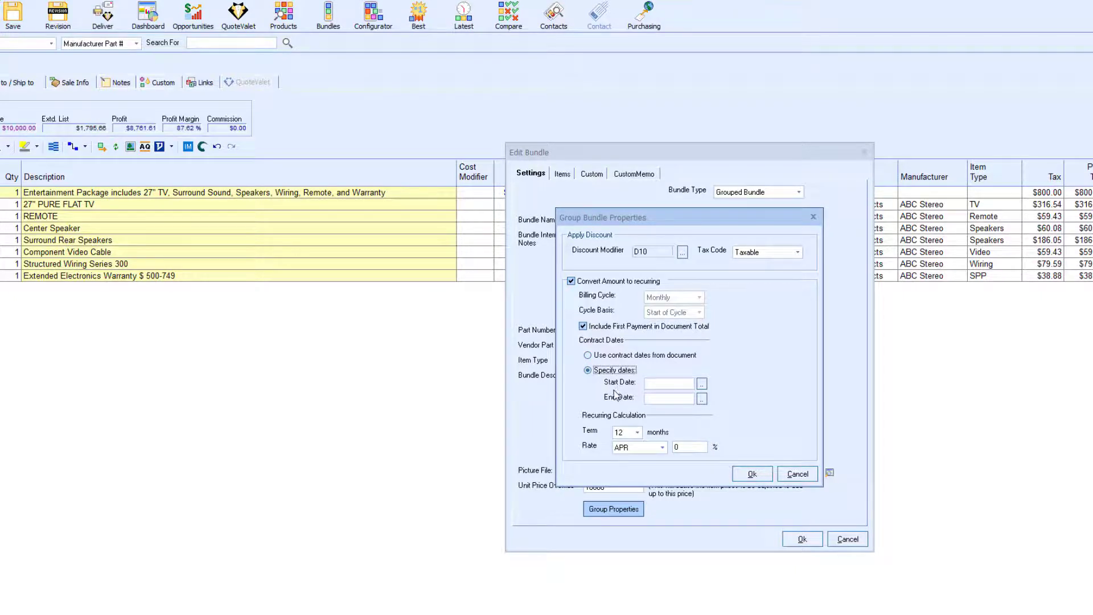
left_click(701, 383)
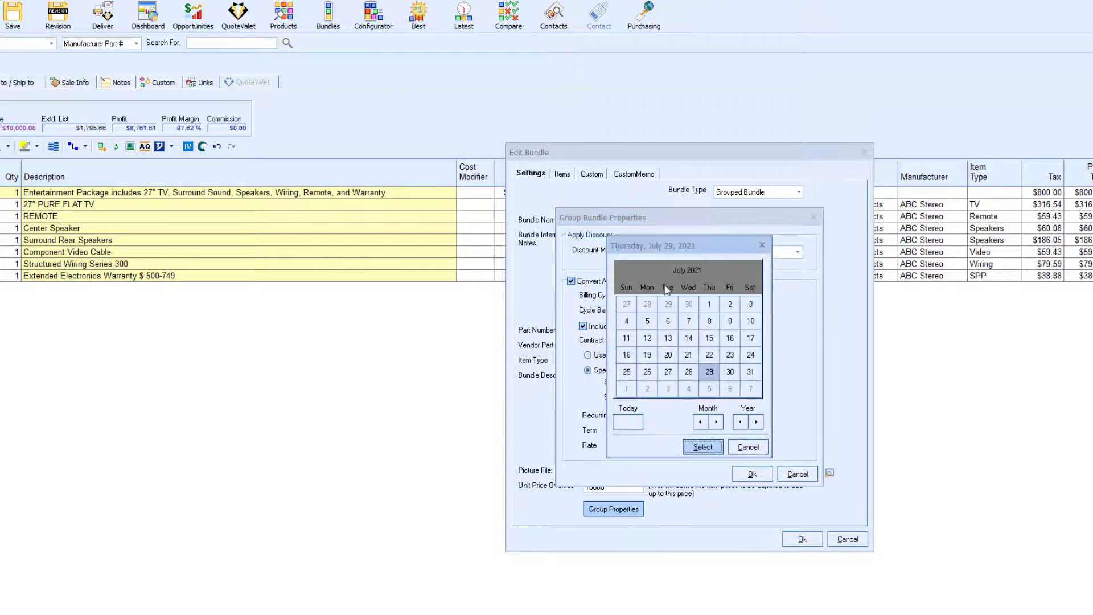
left_click(742, 450)
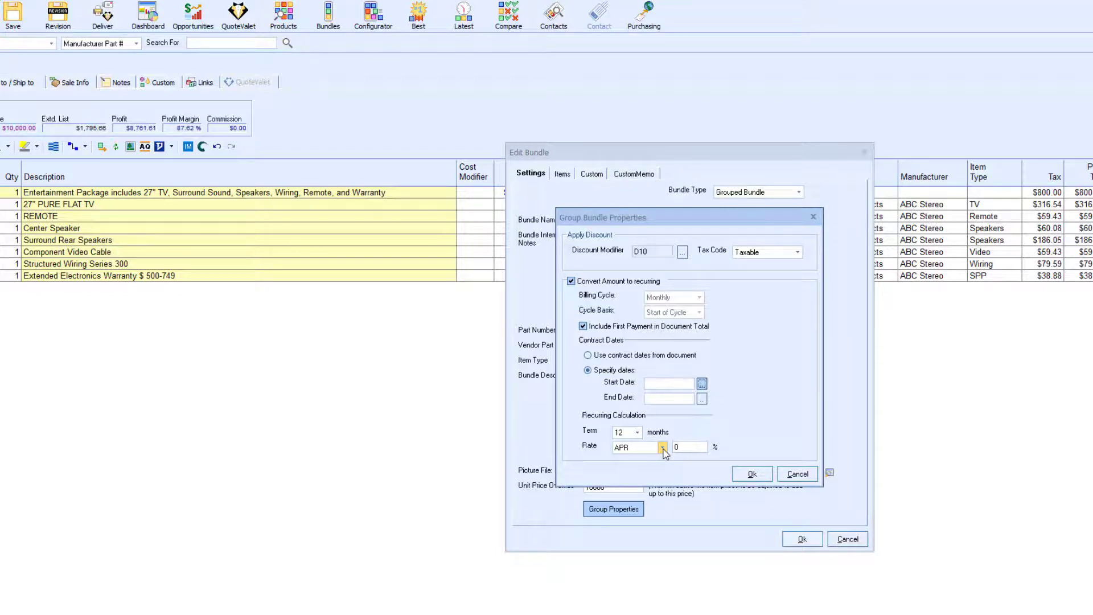
Try Lease Factor rate and a 36-month term, then turn recurring off and confirm.
left_click(663, 448)
left_click(656, 468)
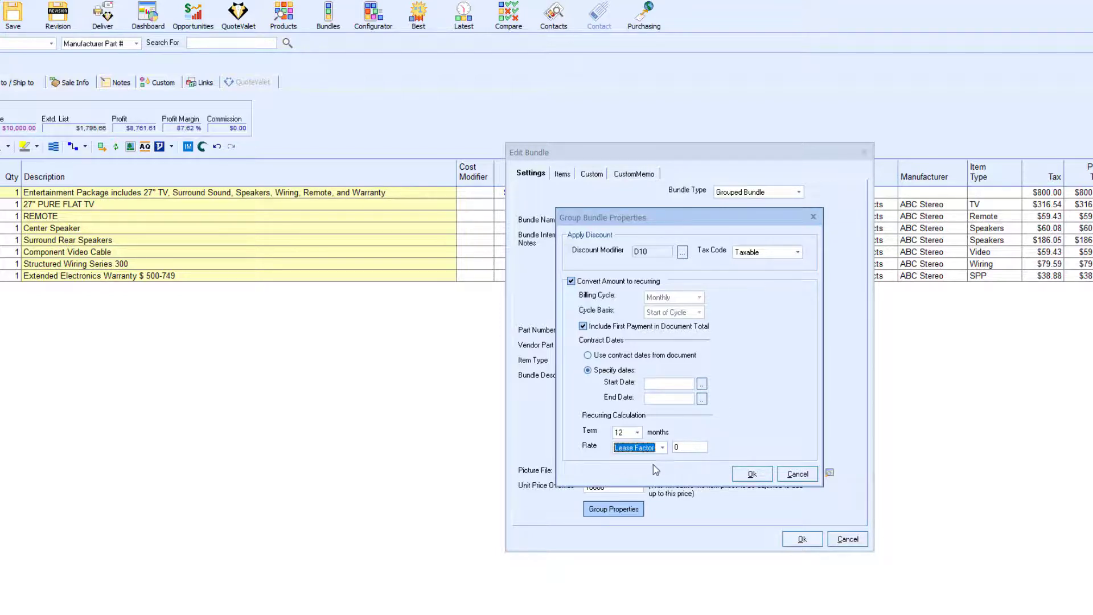
left_click(637, 432)
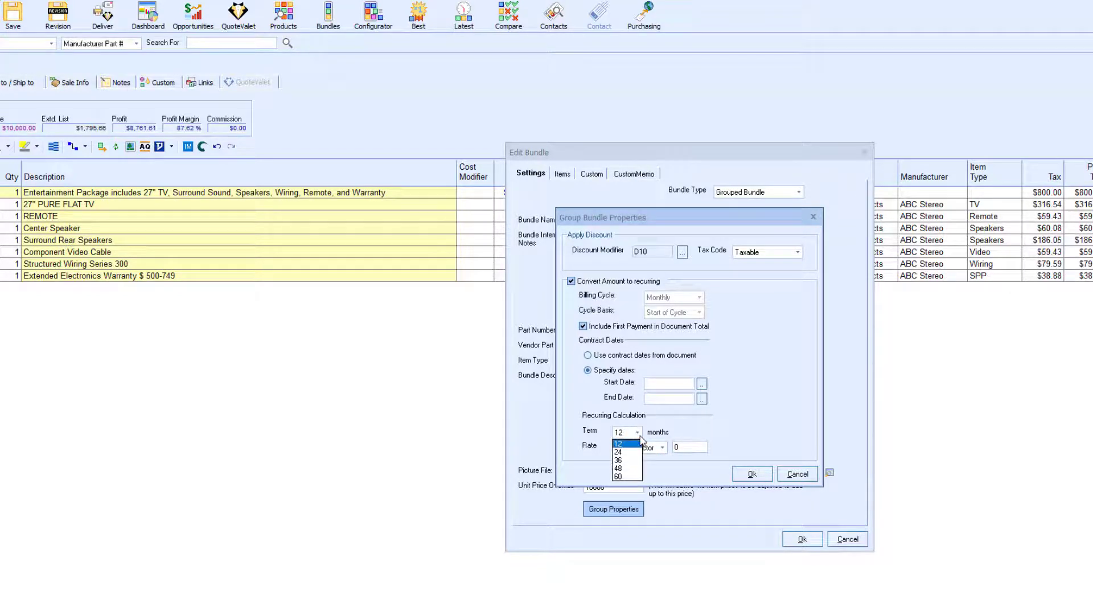
left_click(625, 460)
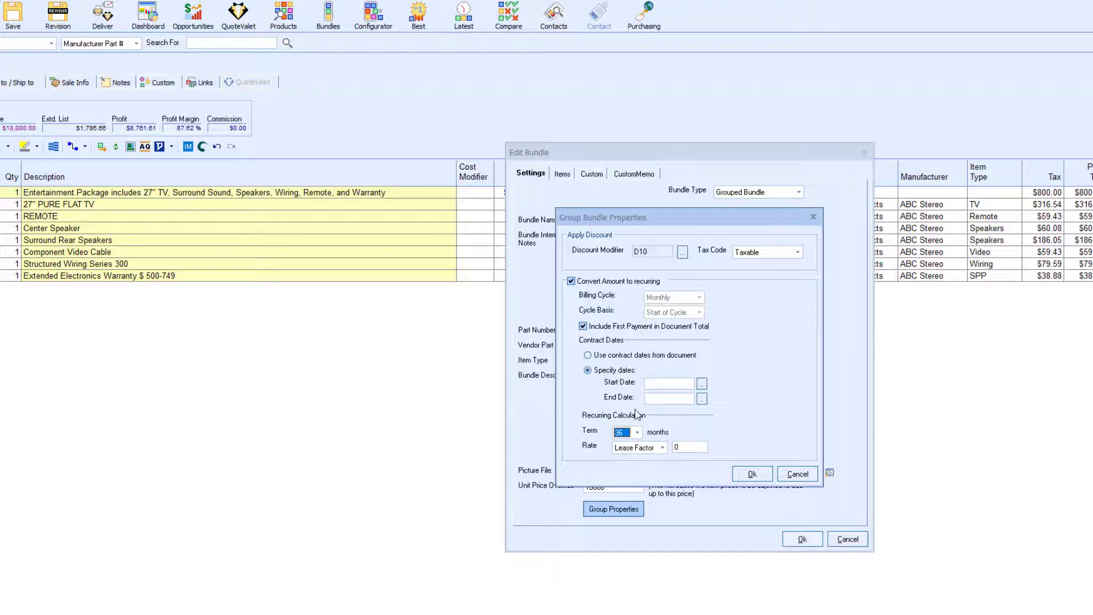
left_click(572, 282)
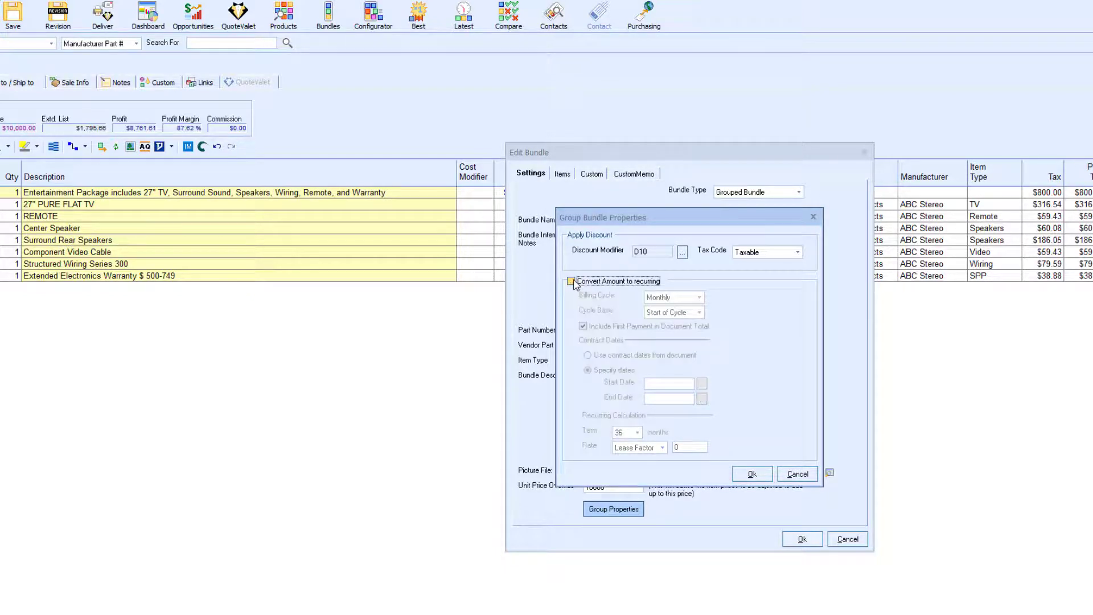
left_click(749, 474)
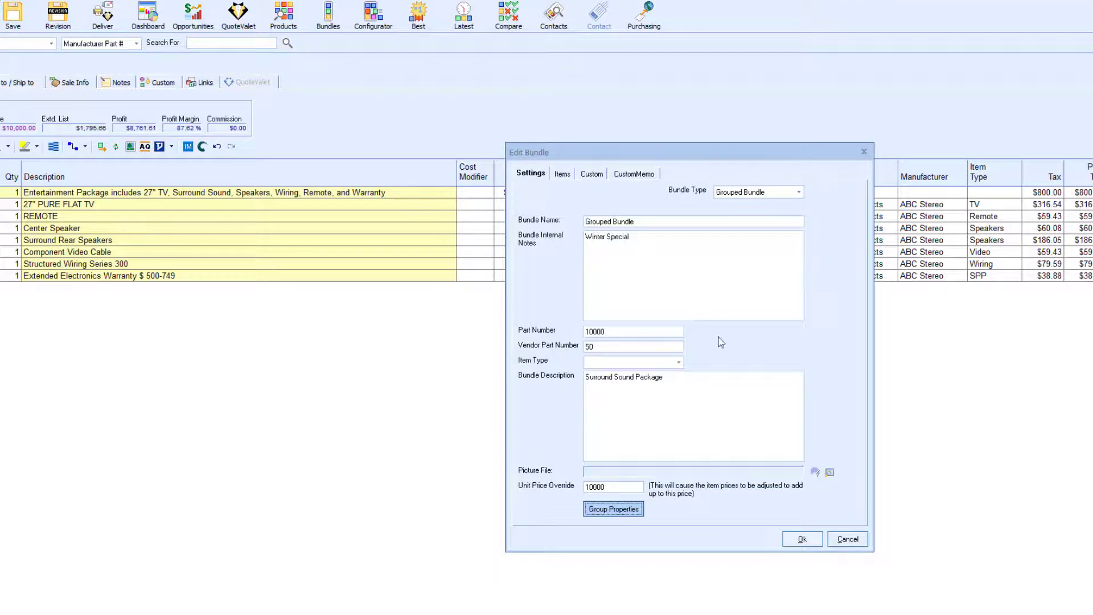
Add LABOR1 Labor - Misc. to the bundle with hidden price, print line toggled, excluded from group.
left_click(562, 175)
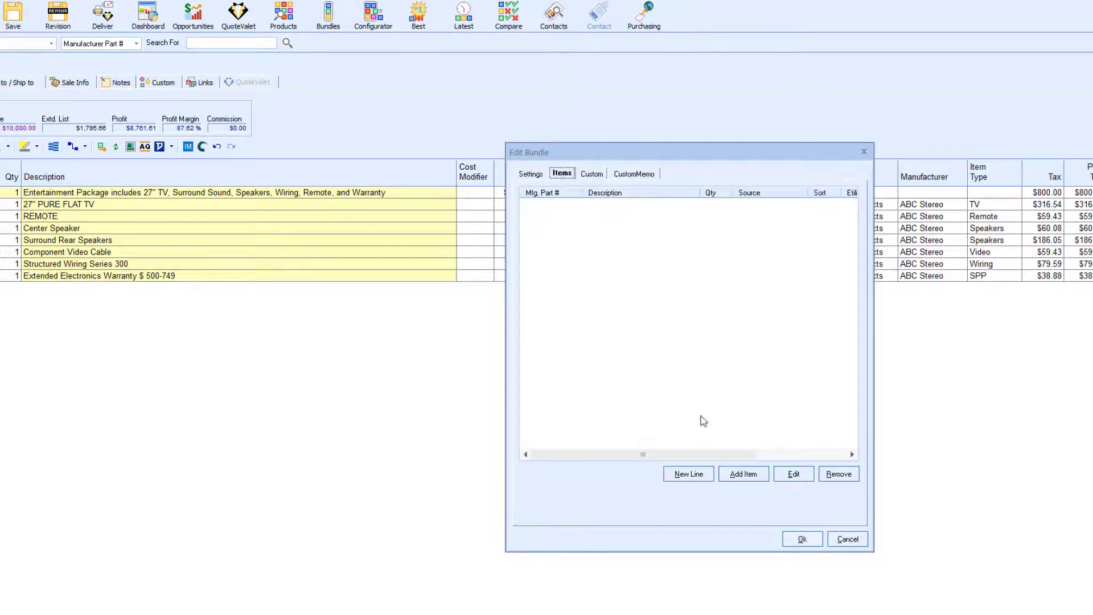
left_click(737, 474)
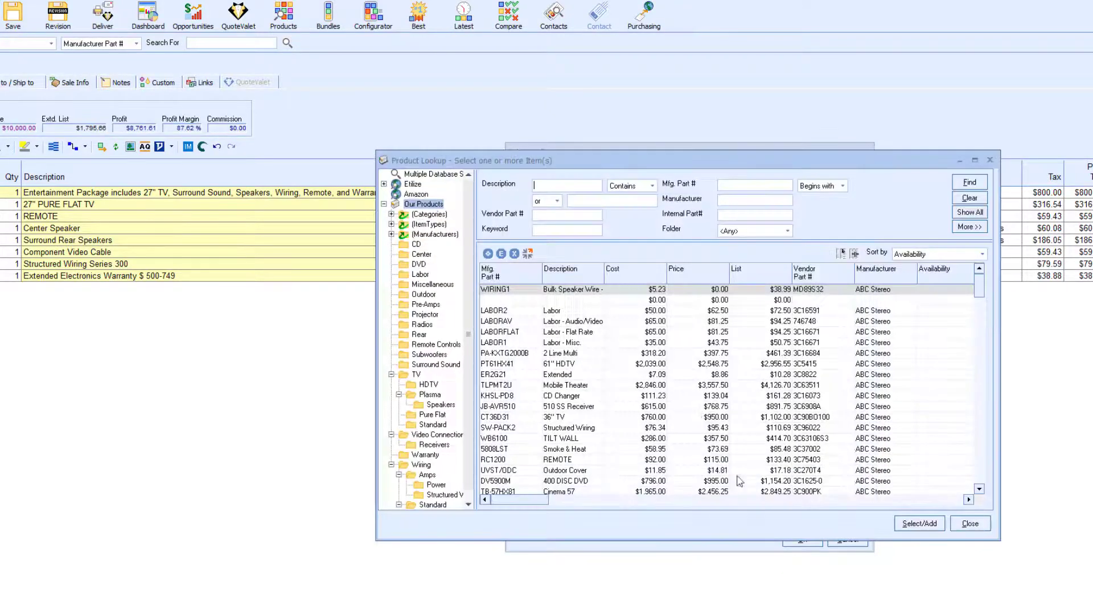
double_click(667, 344)
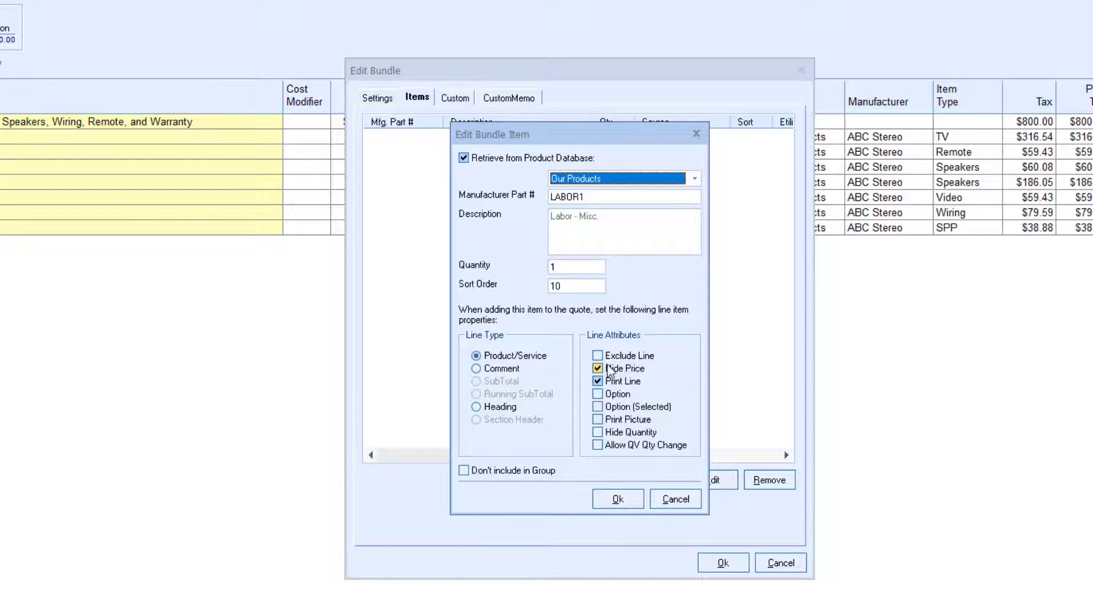
left_click(603, 369)
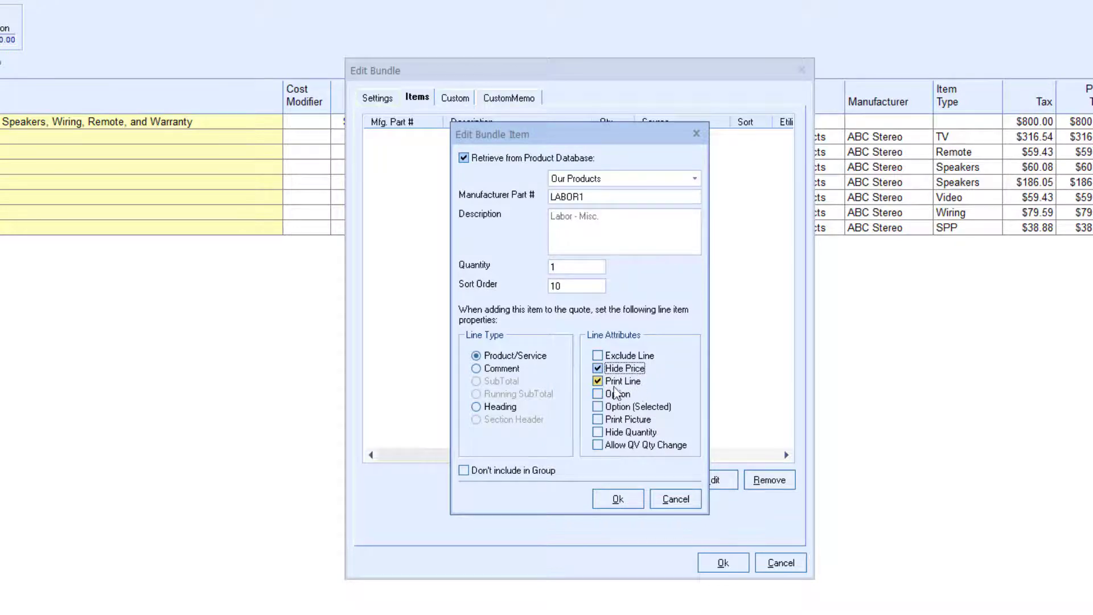
left_click(598, 382)
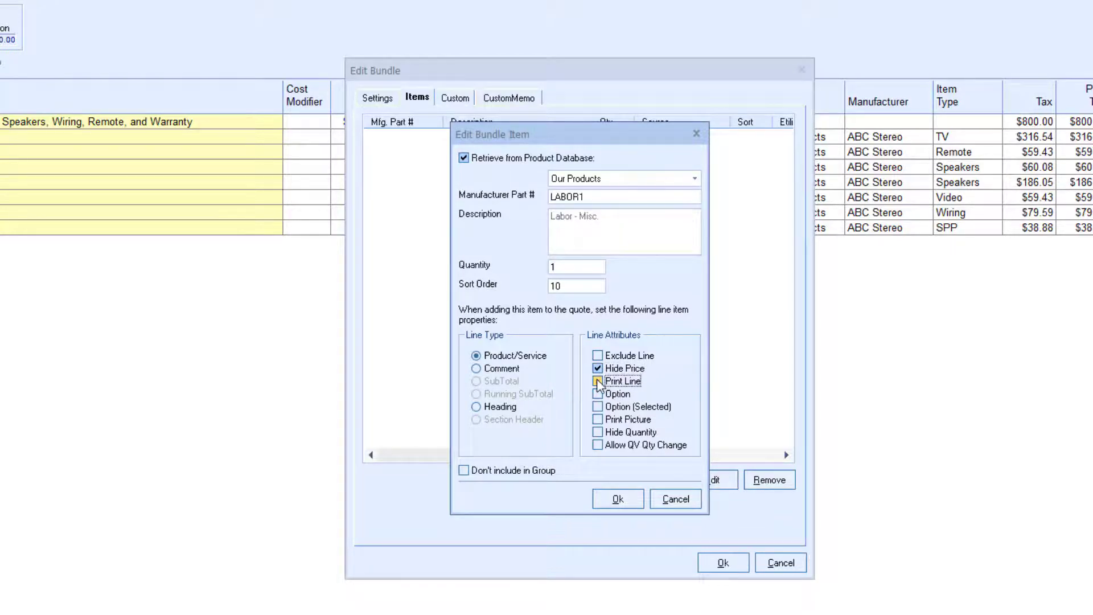
left_click(480, 476)
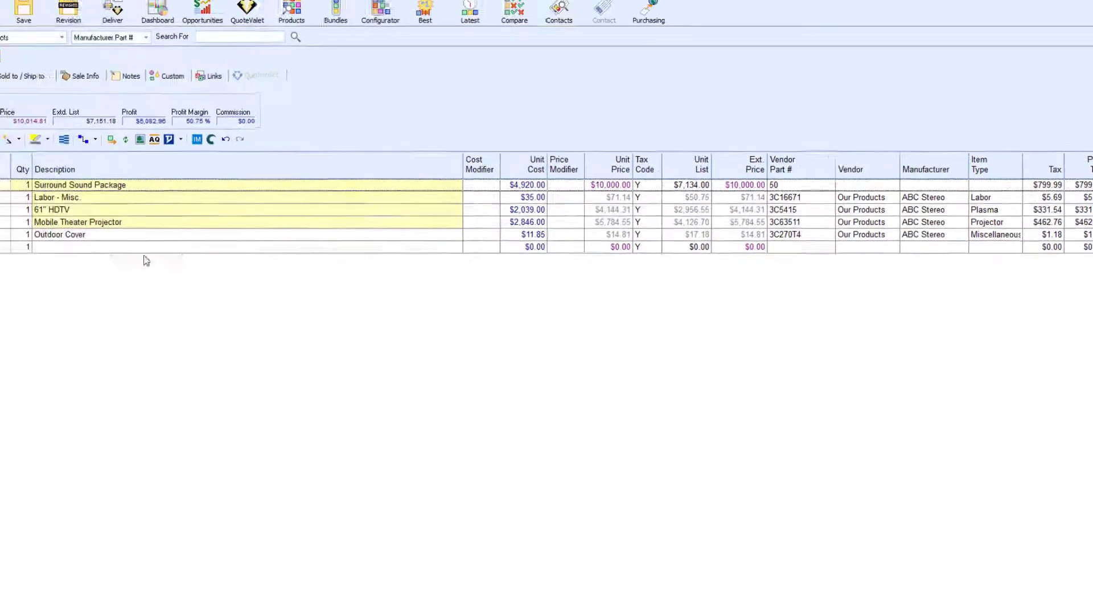
Select the Outdoor Cover line's description and unit cost in the quote.
left_click(150, 251)
left_click(150, 251)
left_click(562, 252)
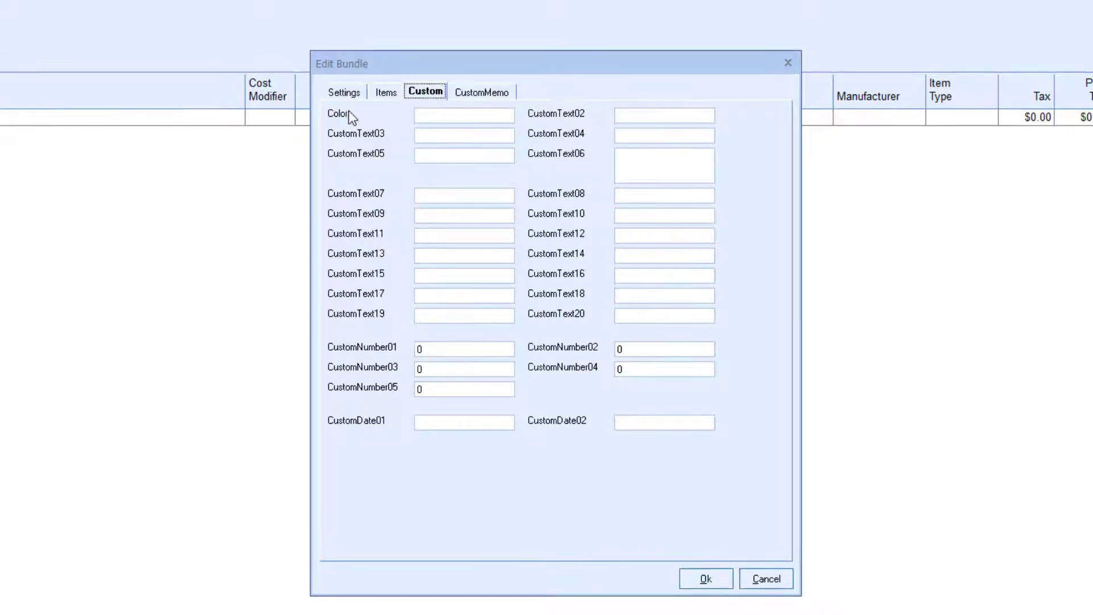
Set the bundle's Color custom field to Blue, save, and add one Grouped Bundle to the quote.
left_click(433, 116)
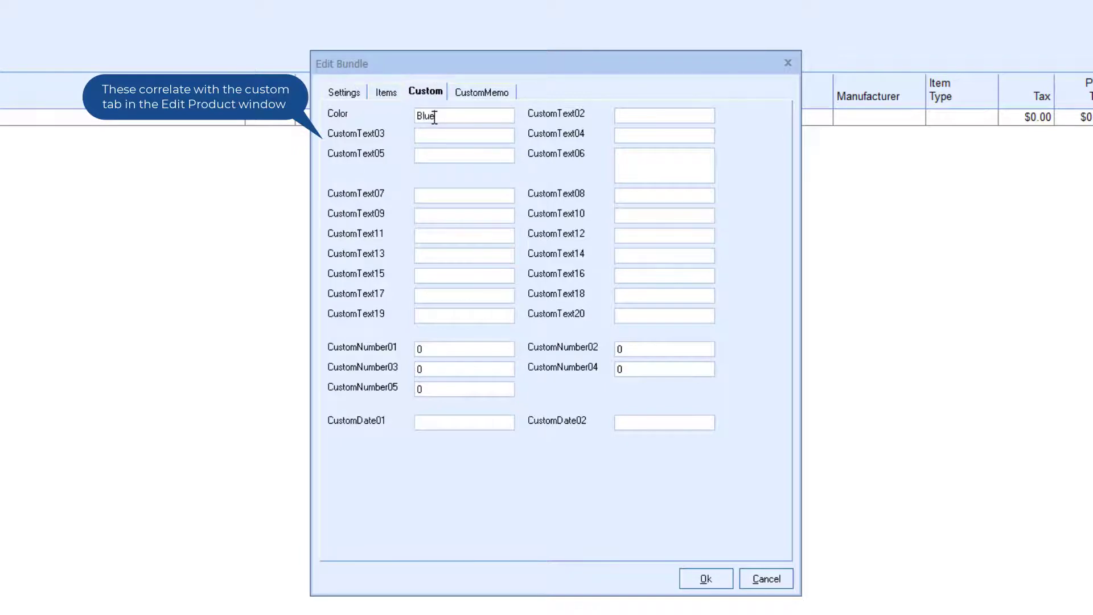
left_click(703, 576)
double_click(500, 348)
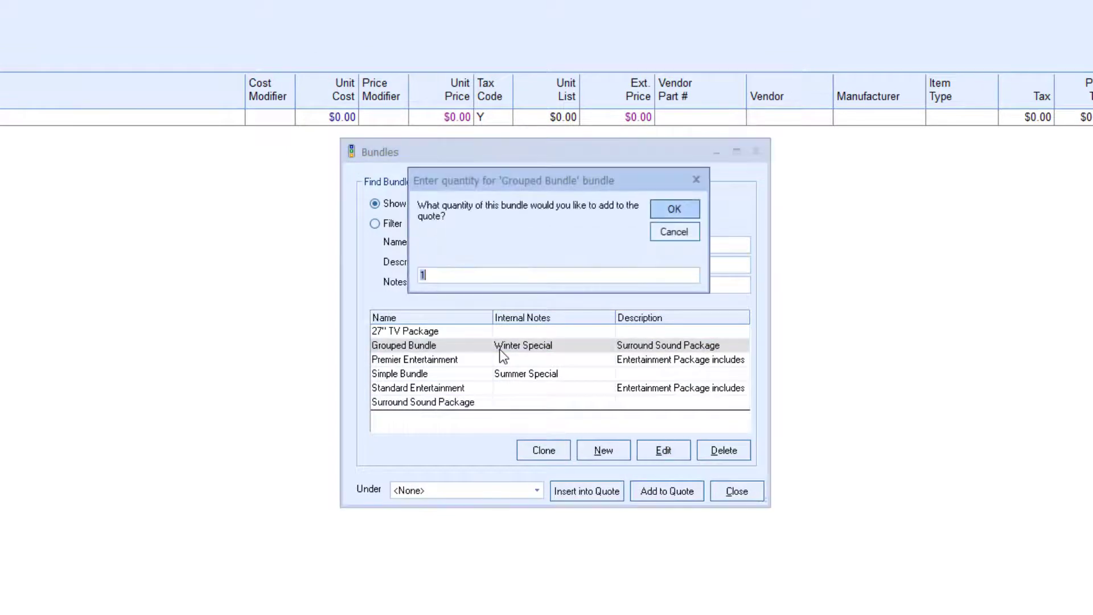
left_click(657, 210)
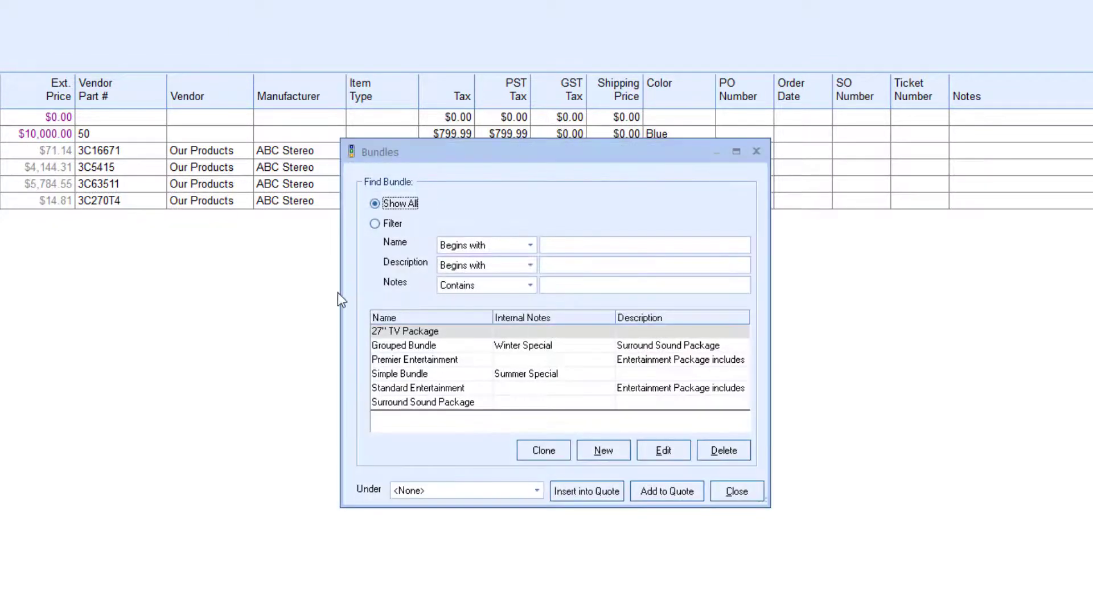
Reopen Grouped Bundle, paste 'Do not sell this product after 08/01' into the Protocol memo, and save.
left_click(397, 346)
left_click(676, 456)
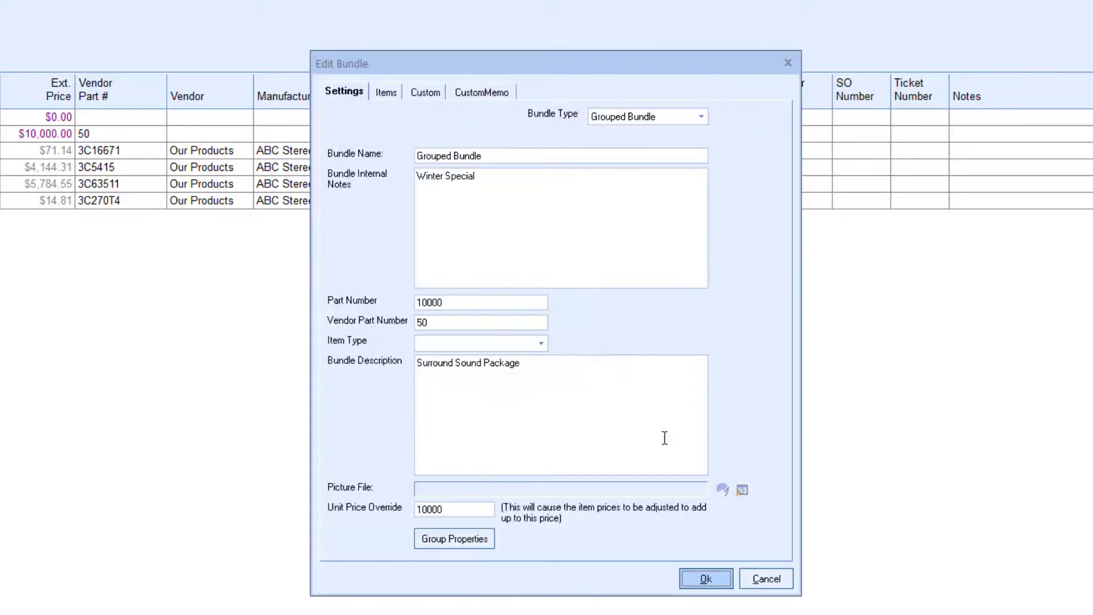
left_click(473, 92)
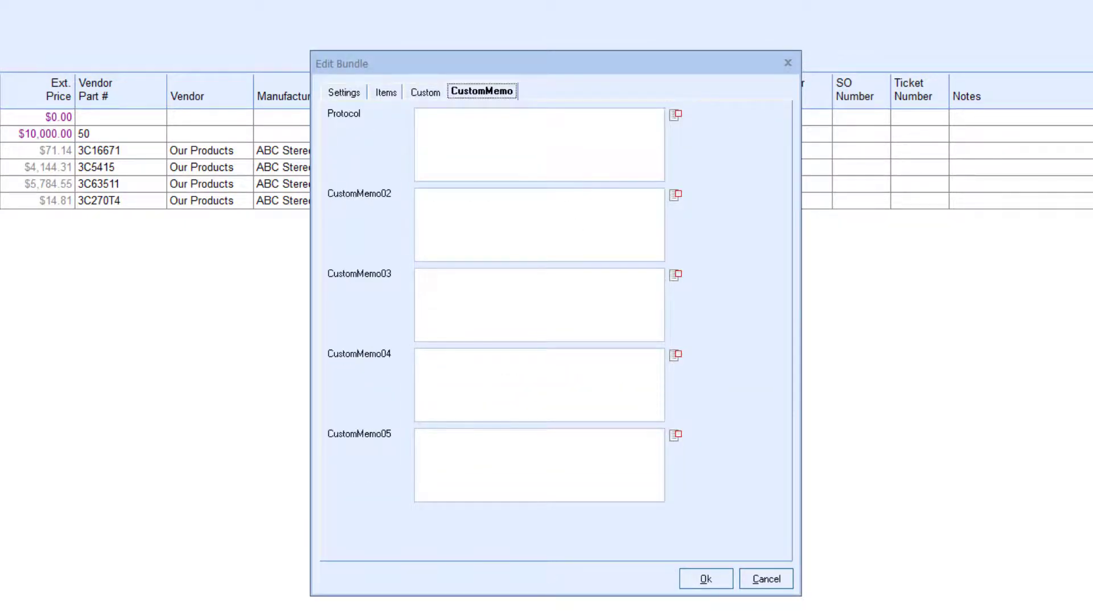
key("Escape")
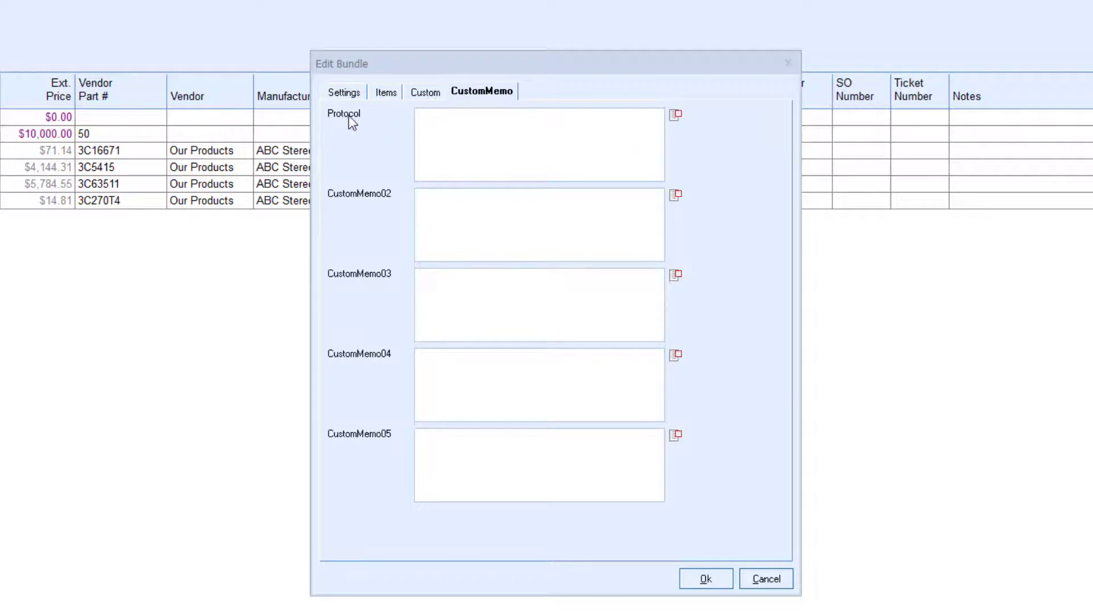
left_click(475, 135)
type("Do not sell this product after 08/01")
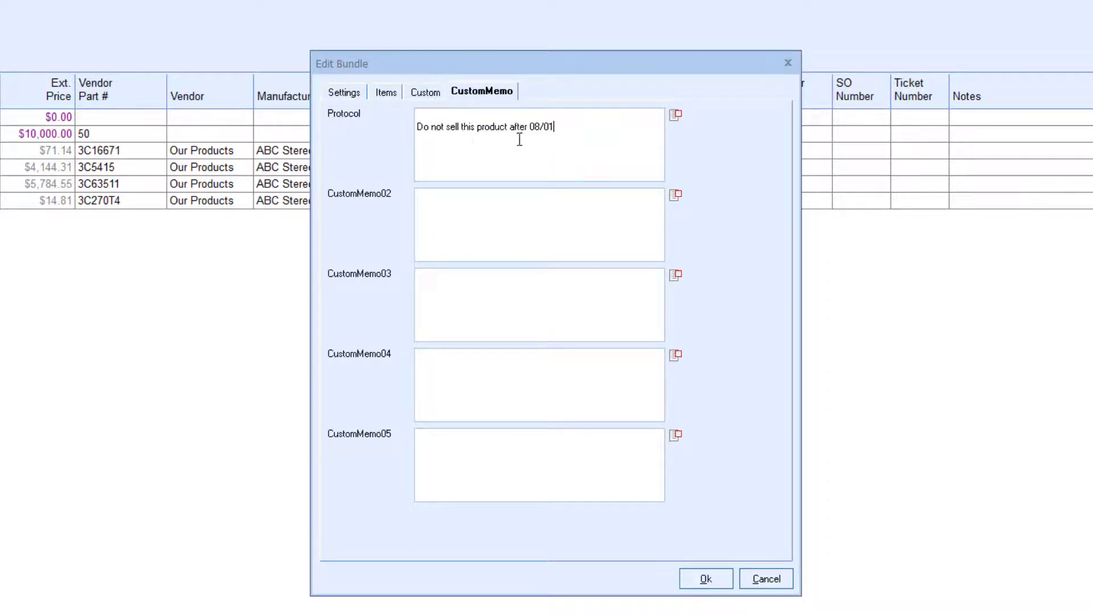
left_click(418, 127)
key("BackSpace")
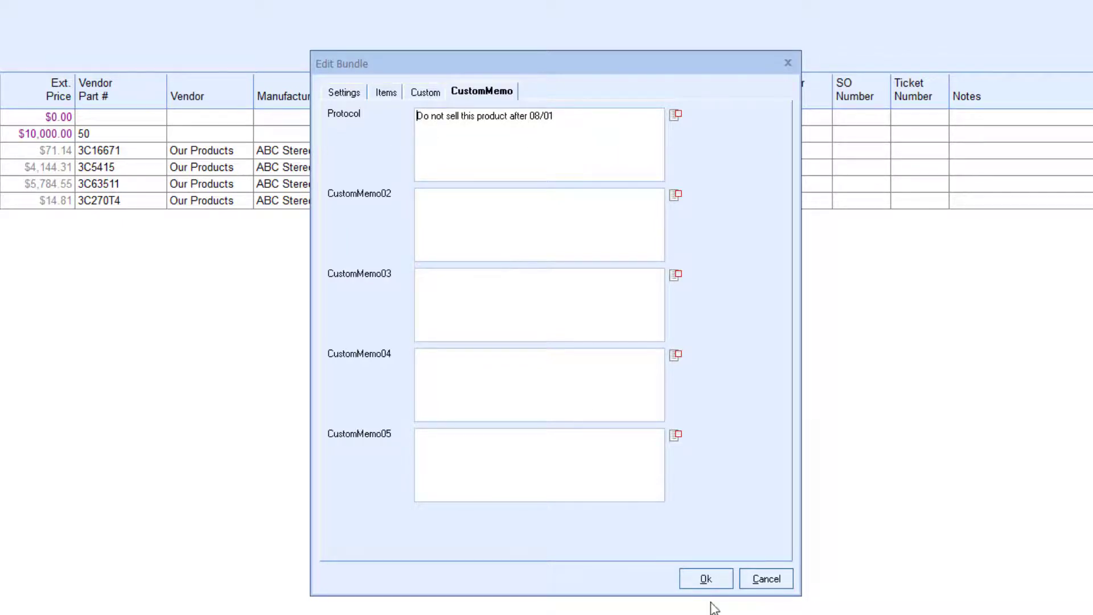
left_click(709, 584)
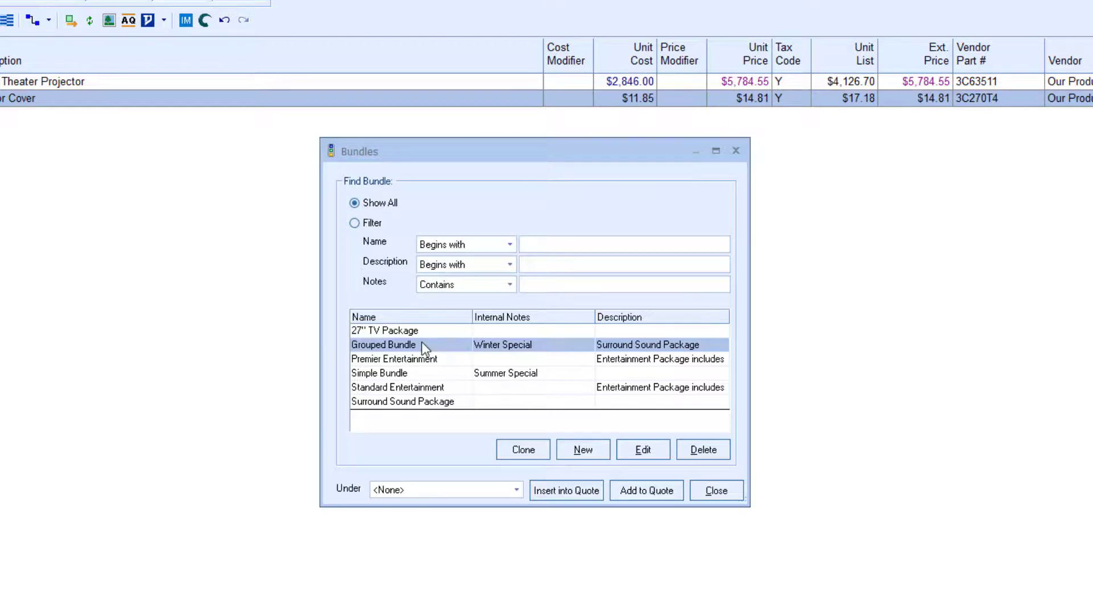
Insert one Grouped Bundle into the quote below the first projector line.
double_click(438, 348)
left_click_drag(825, 138, 509, 279)
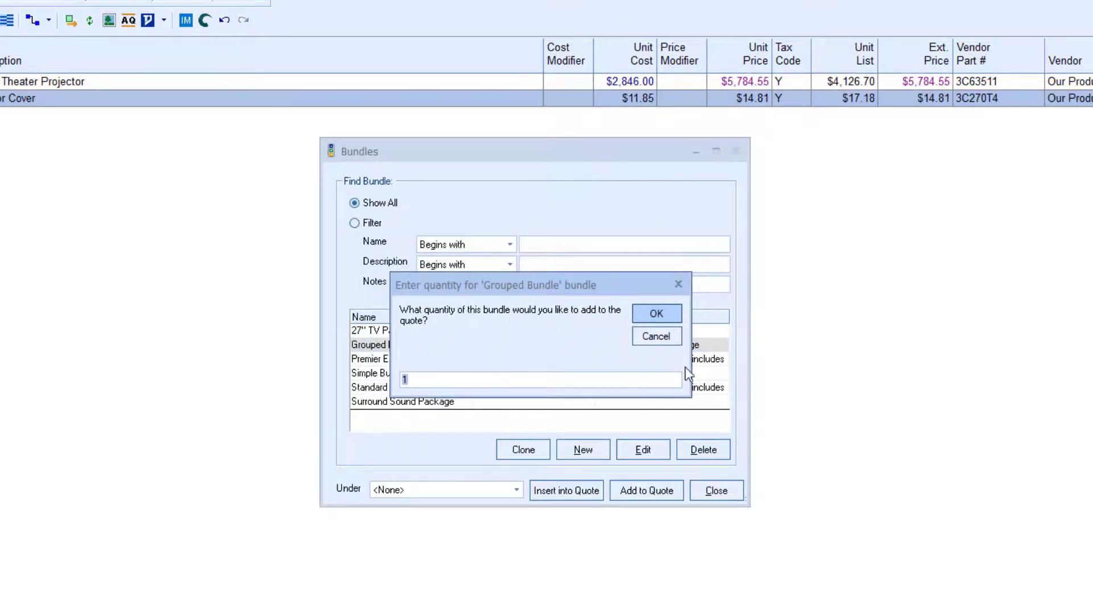
left_click(671, 337)
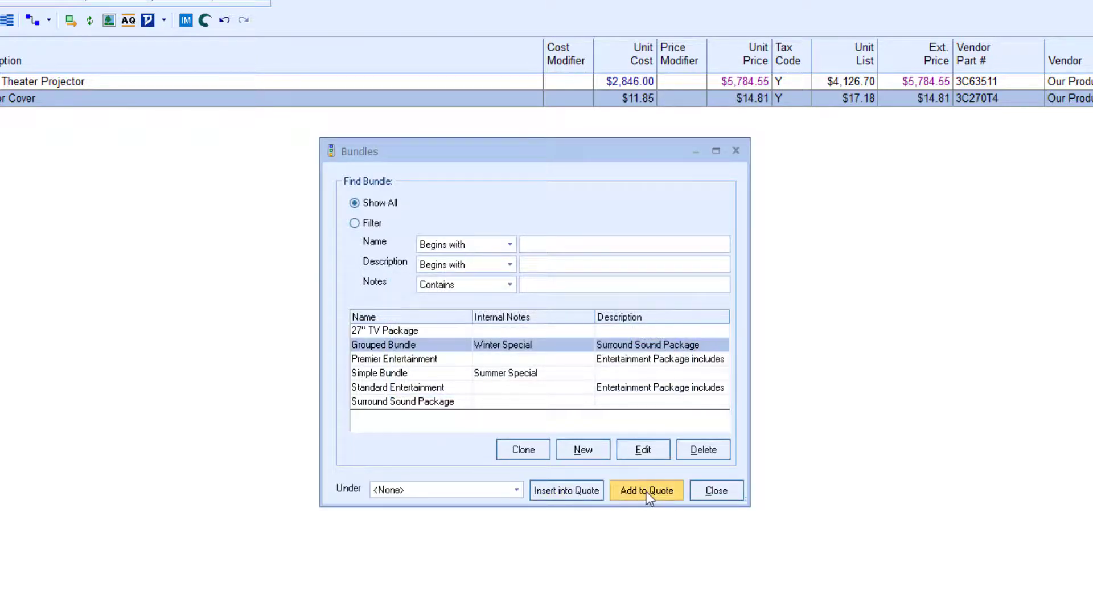
left_click(559, 487)
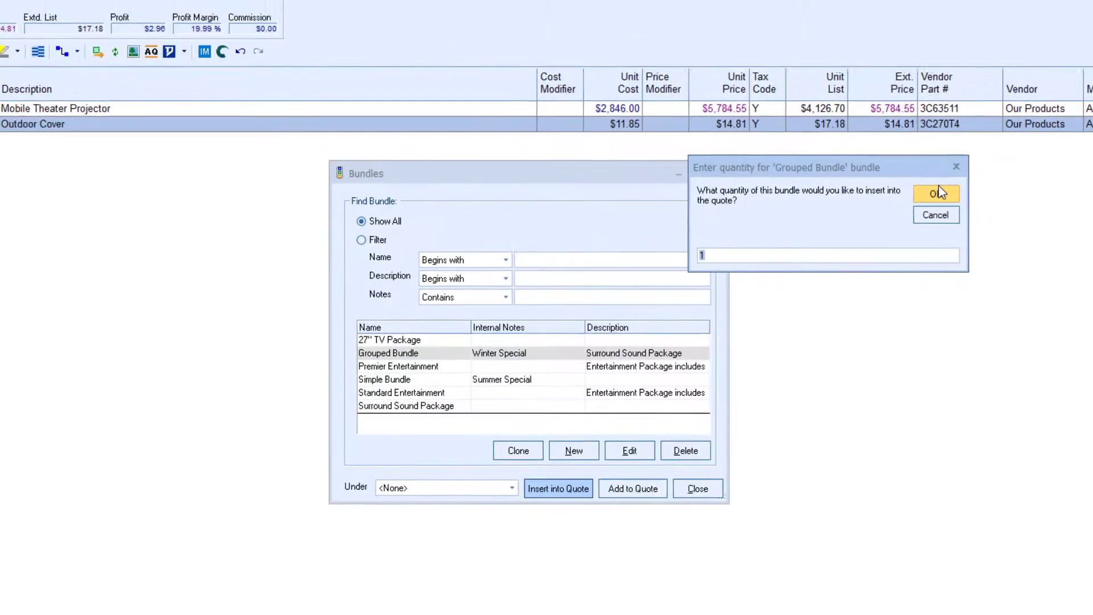
left_click(971, 102)
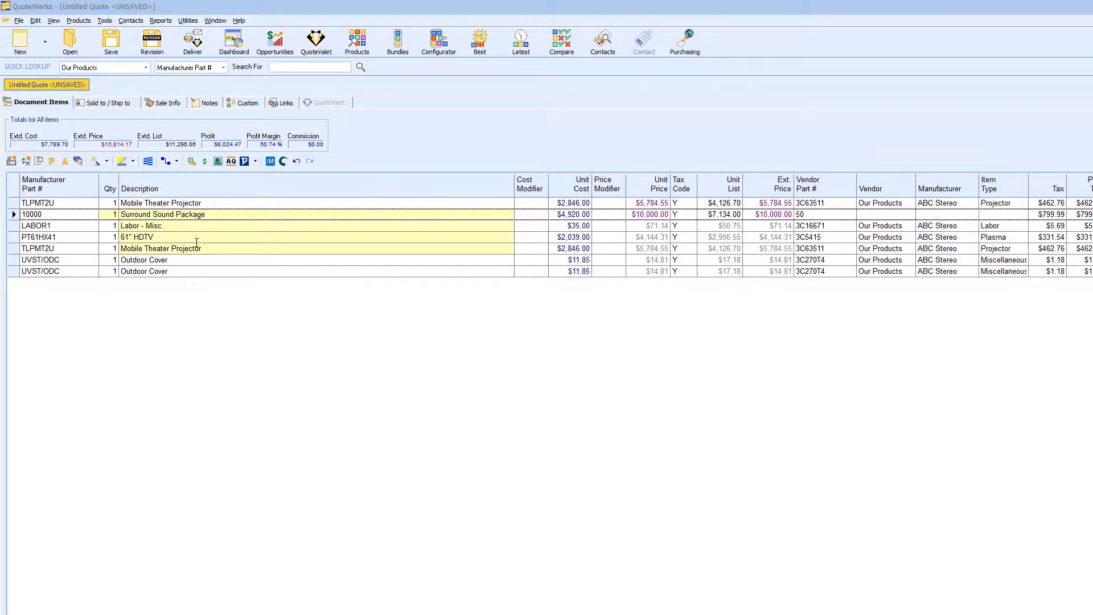
Append a second Grouped Bundle at quantity 1 to the end of the quote.
left_click(397, 41)
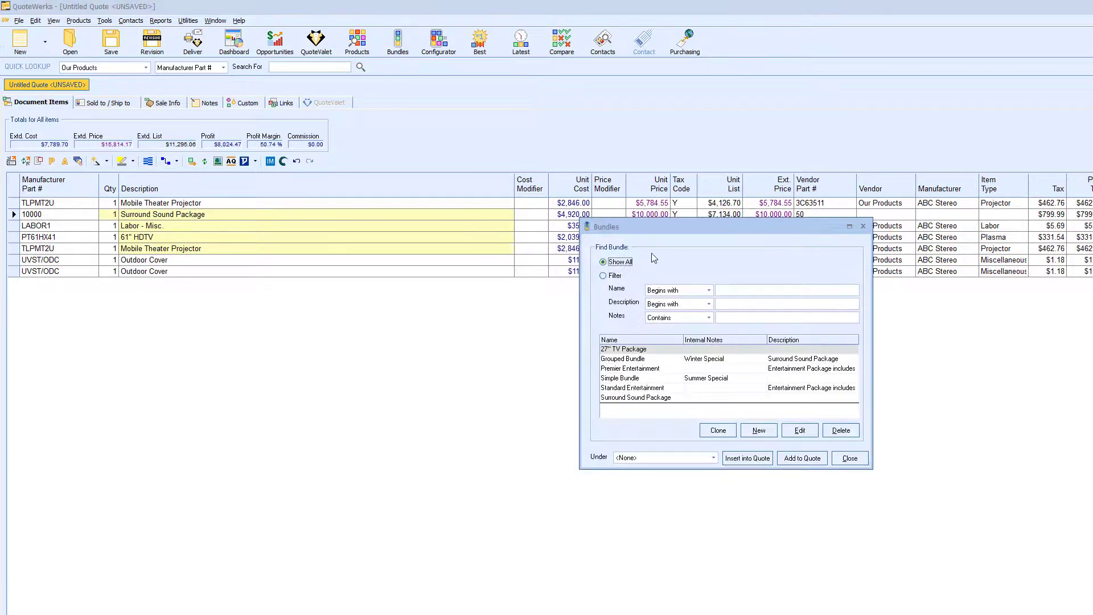
left_click_drag(693, 225, 431, 236)
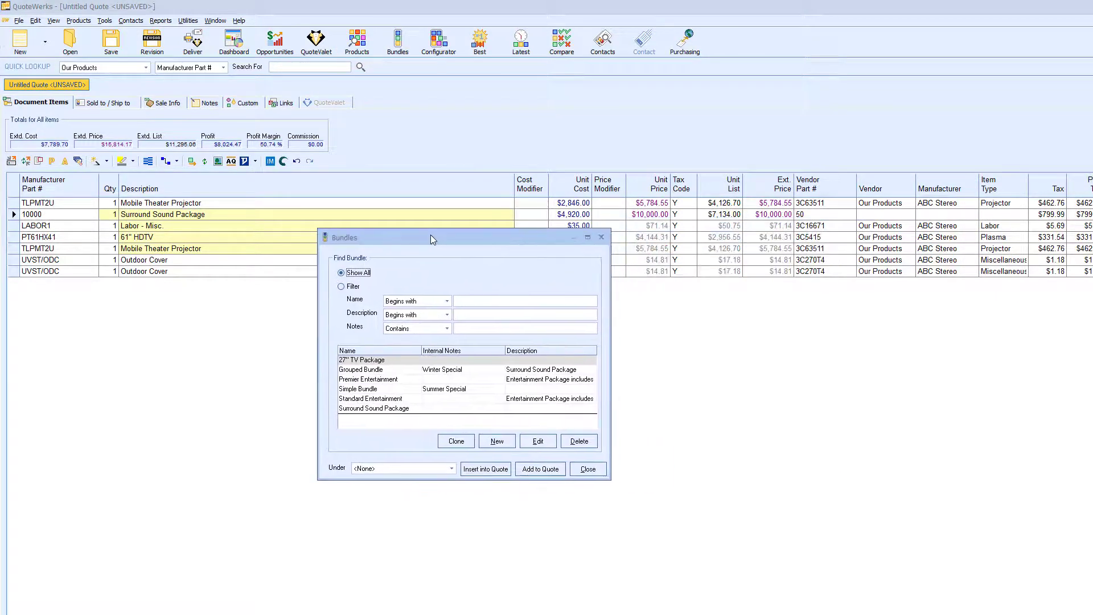
left_click(376, 370)
left_click(540, 468)
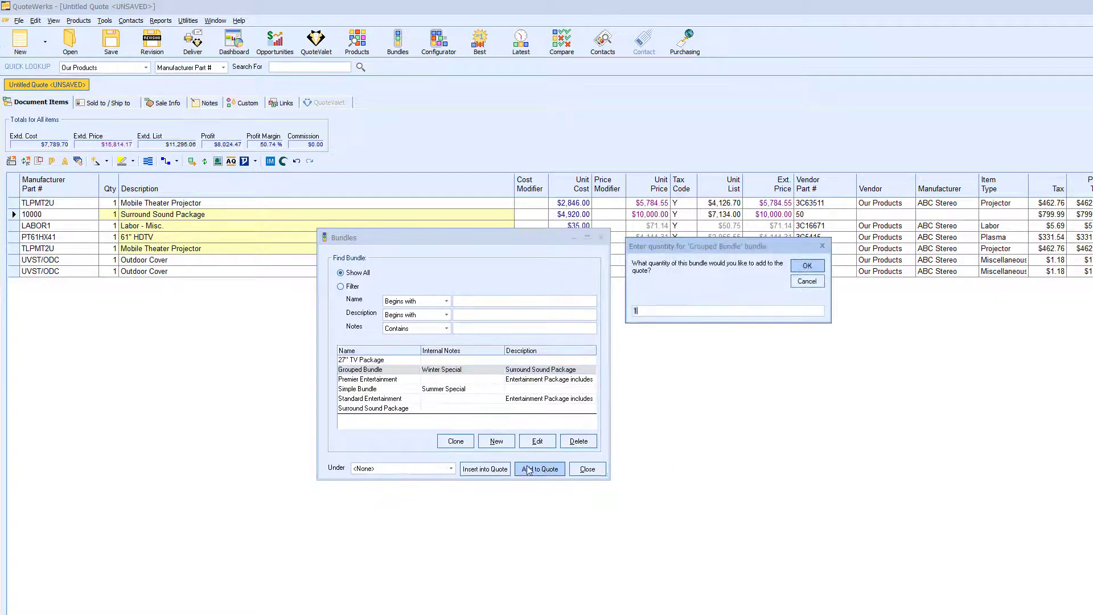
left_click(807, 266)
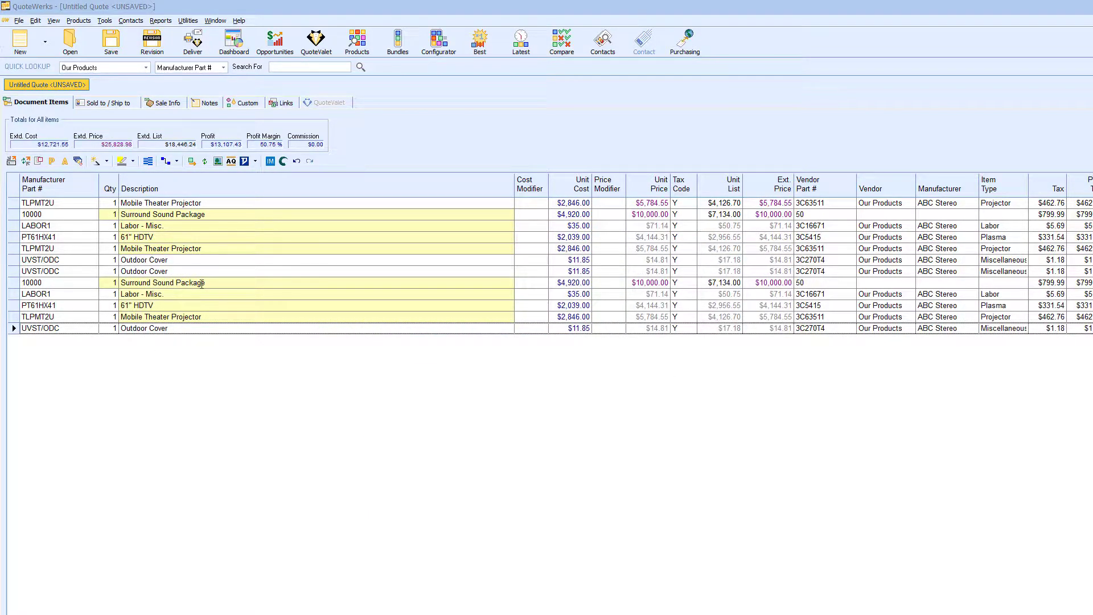
From the bundle list, create a new 'Winter Special' section header for placement.
left_click(398, 41)
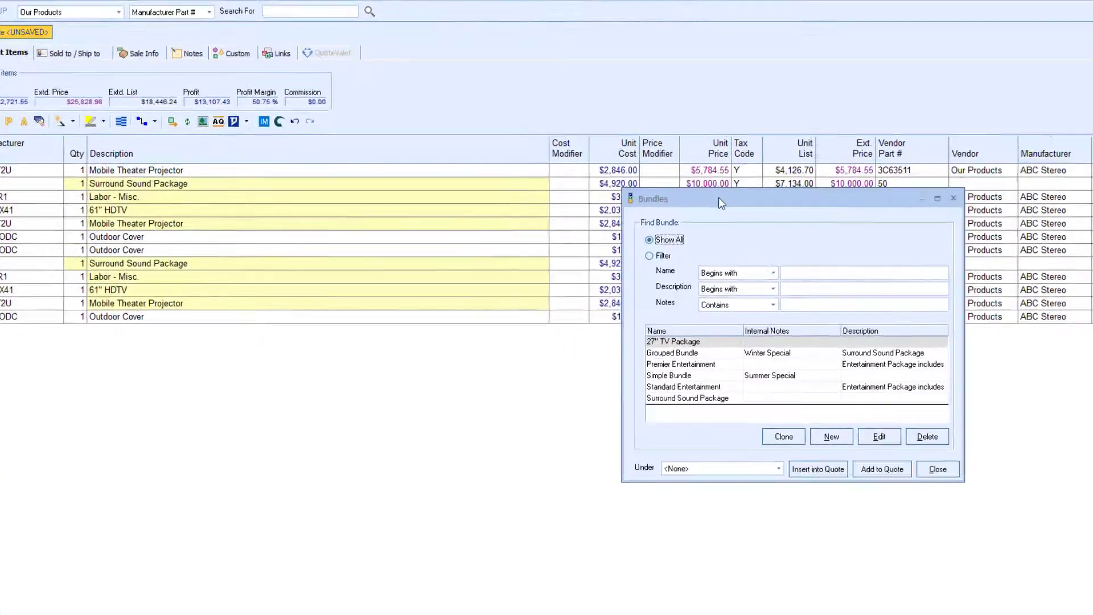
left_click_drag(719, 197, 417, 180)
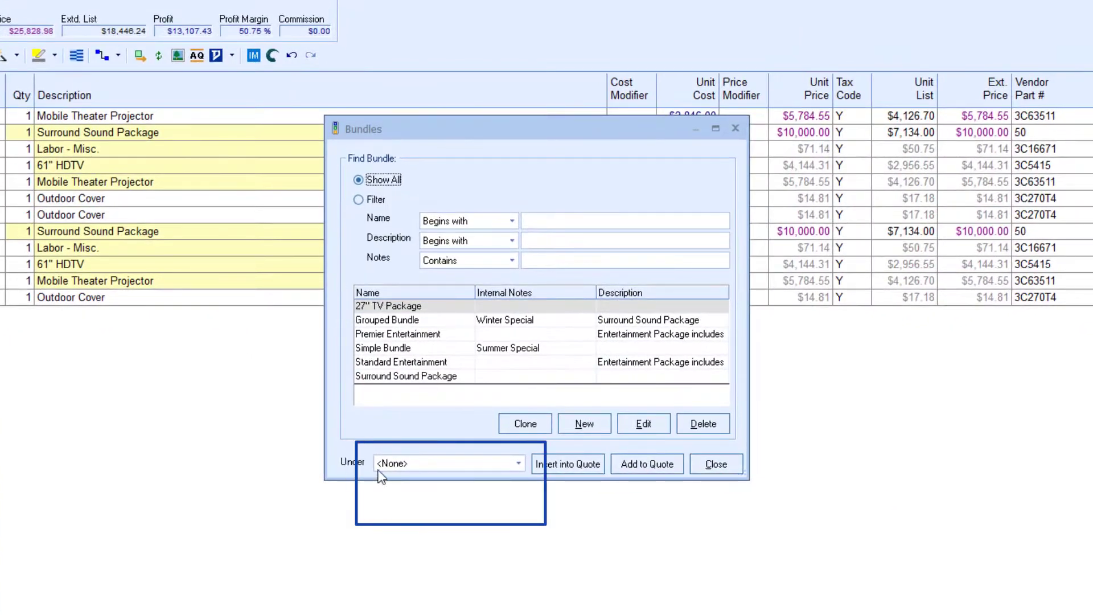
left_click(518, 464)
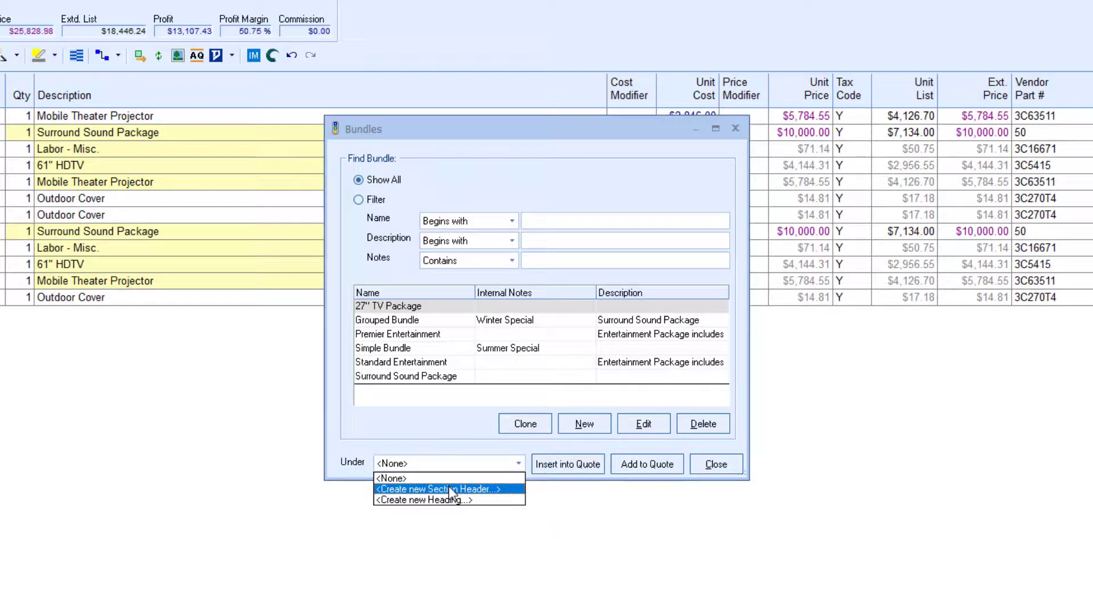
left_click(451, 490)
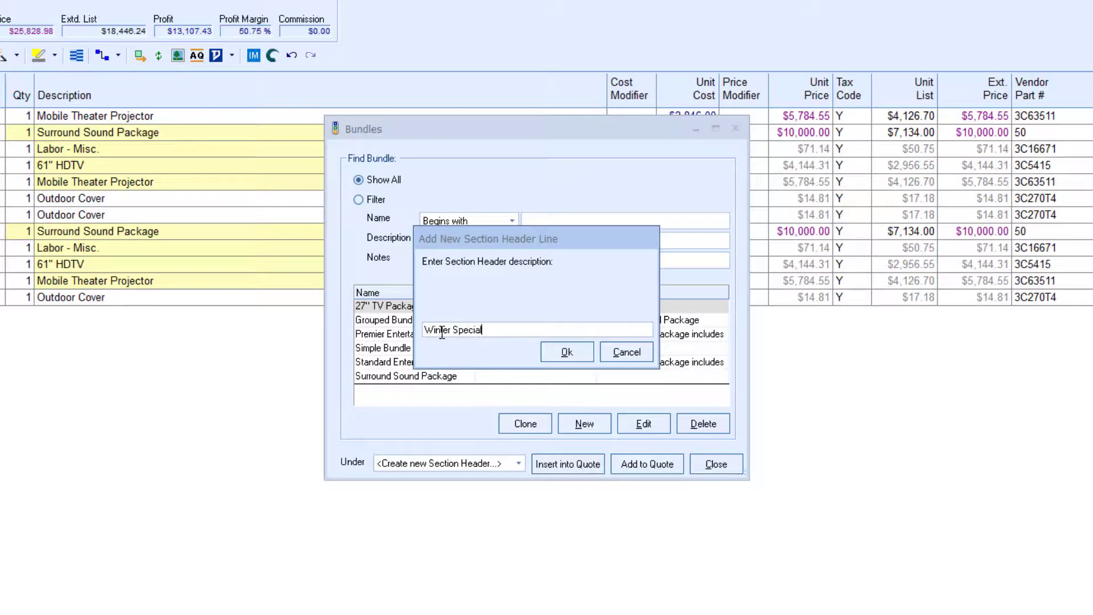
left_click(561, 357)
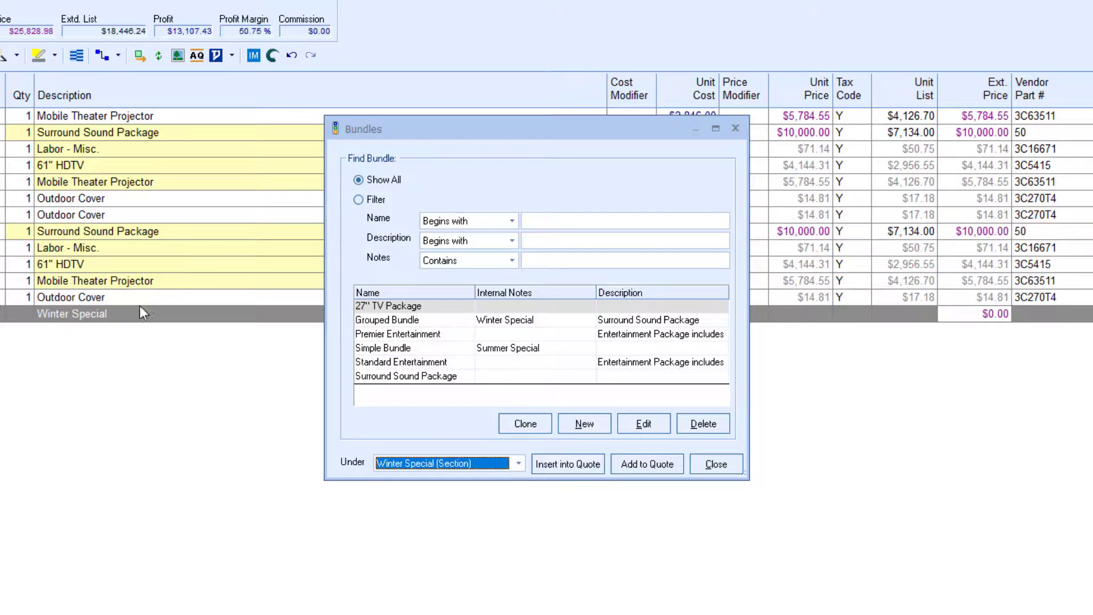
Add the Grouped Bundle under Winter Special at quantity 1.
left_click(397, 322)
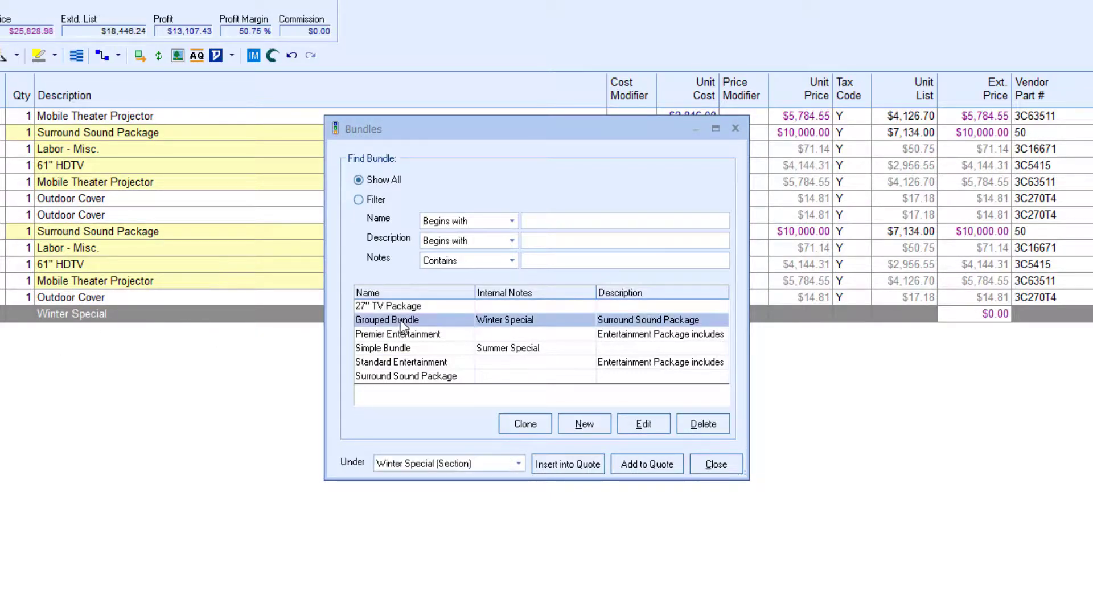
left_click(649, 471)
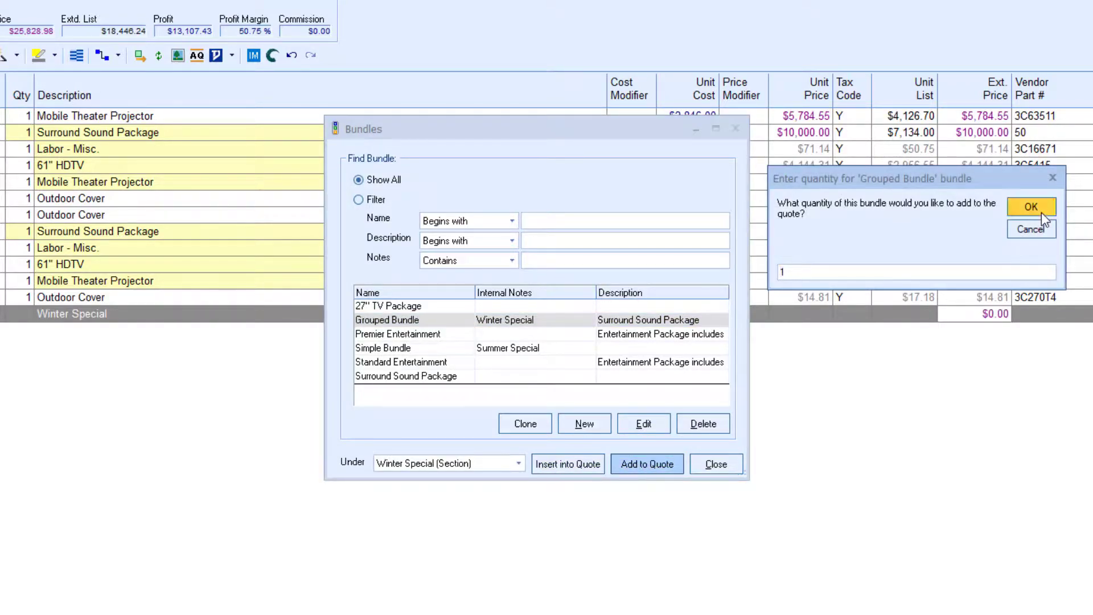
left_click(1032, 207)
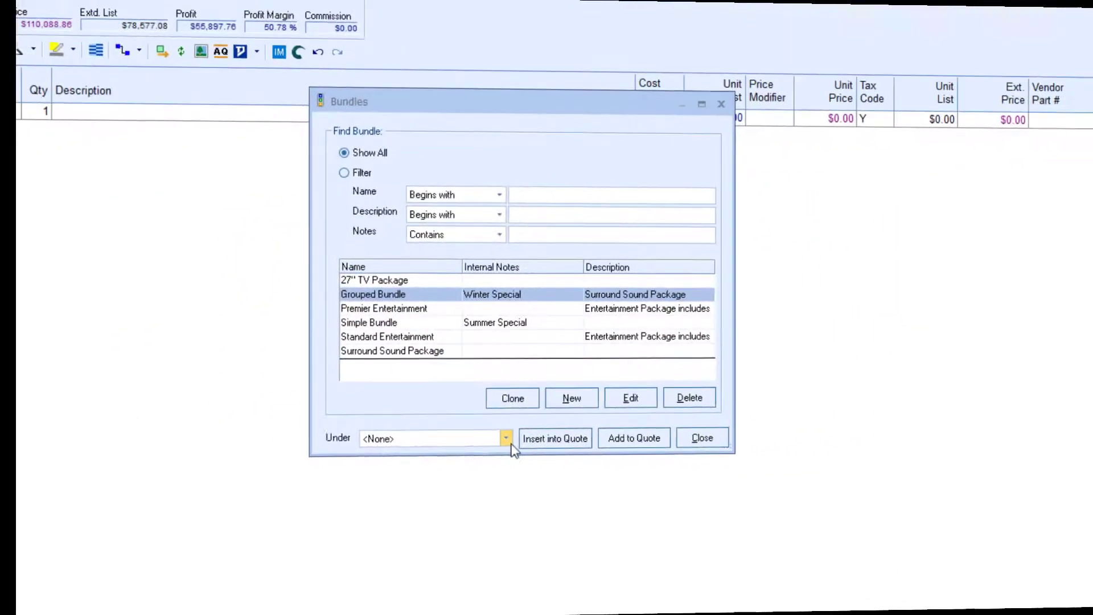
Add the Grouped Bundle at quantity 2 with no section header.
left_click(507, 440)
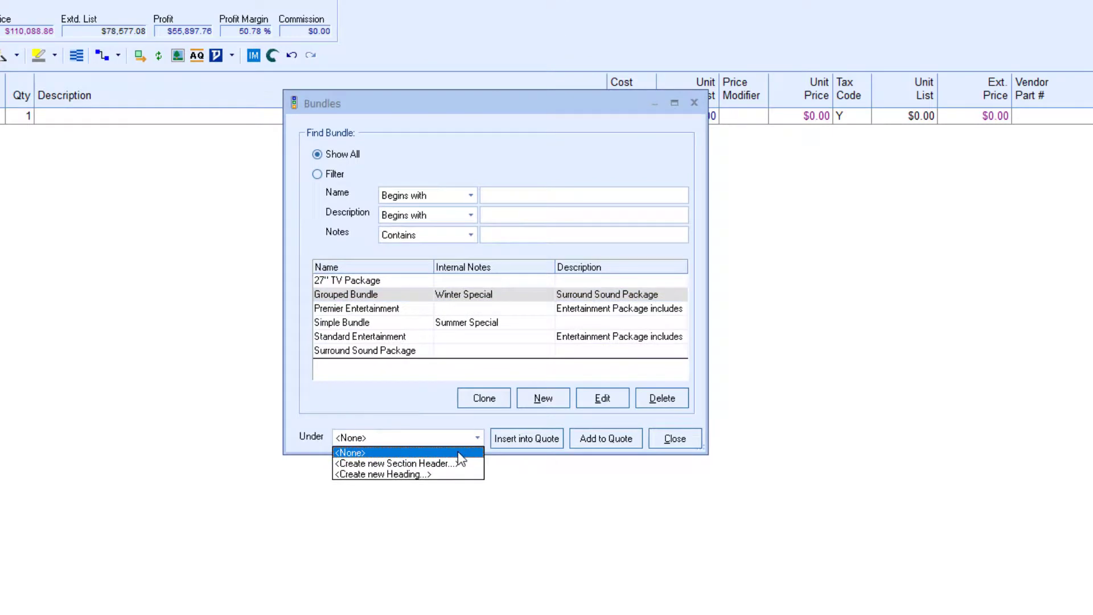
left_click(459, 453)
left_click(361, 297)
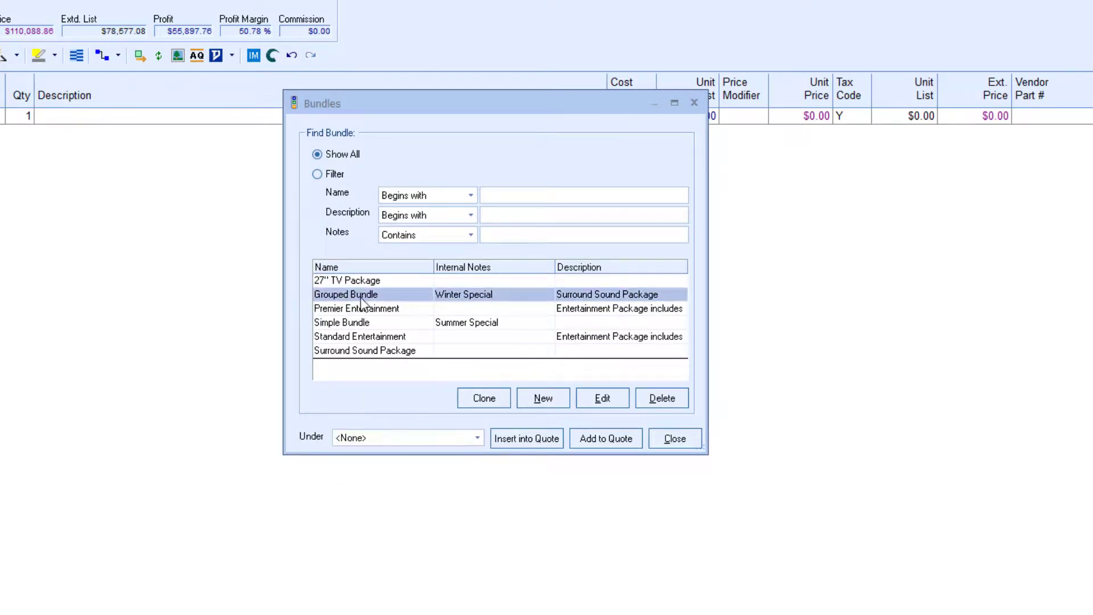
double_click(360, 297)
left_click_drag(869, 184, 472, 233)
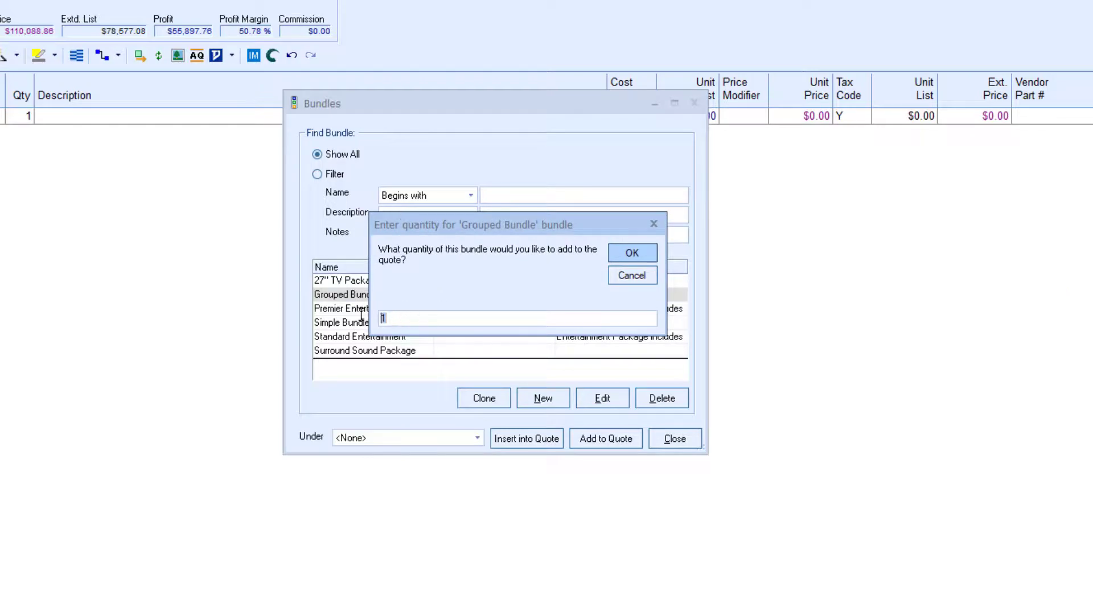
left_click(631, 254)
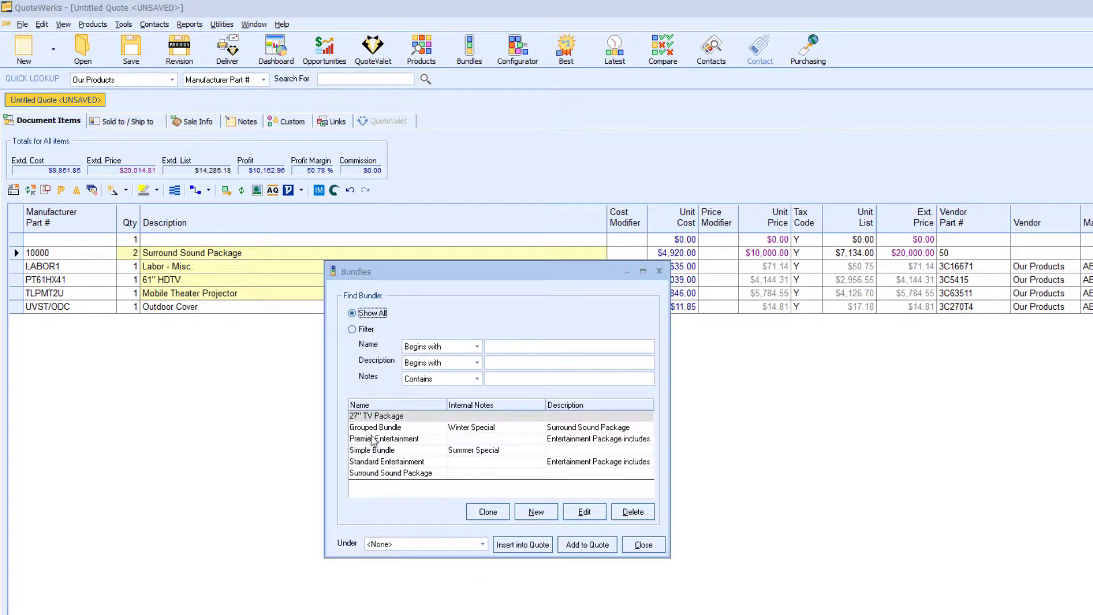
Add the Simple Bundle's items to the quote at quantity 2.
left_click(370, 451)
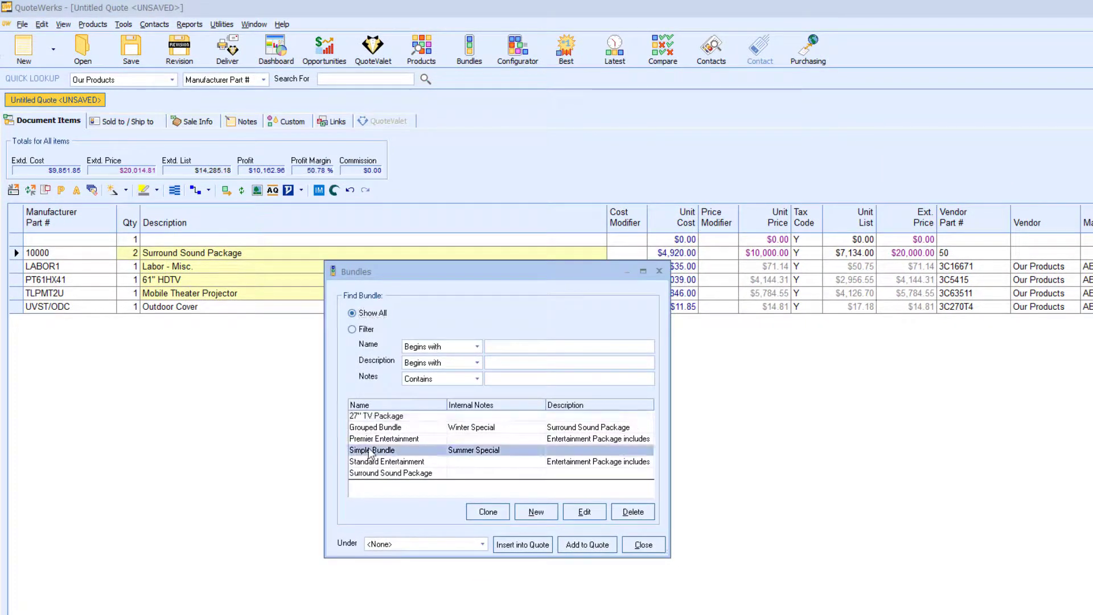
double_click(370, 451)
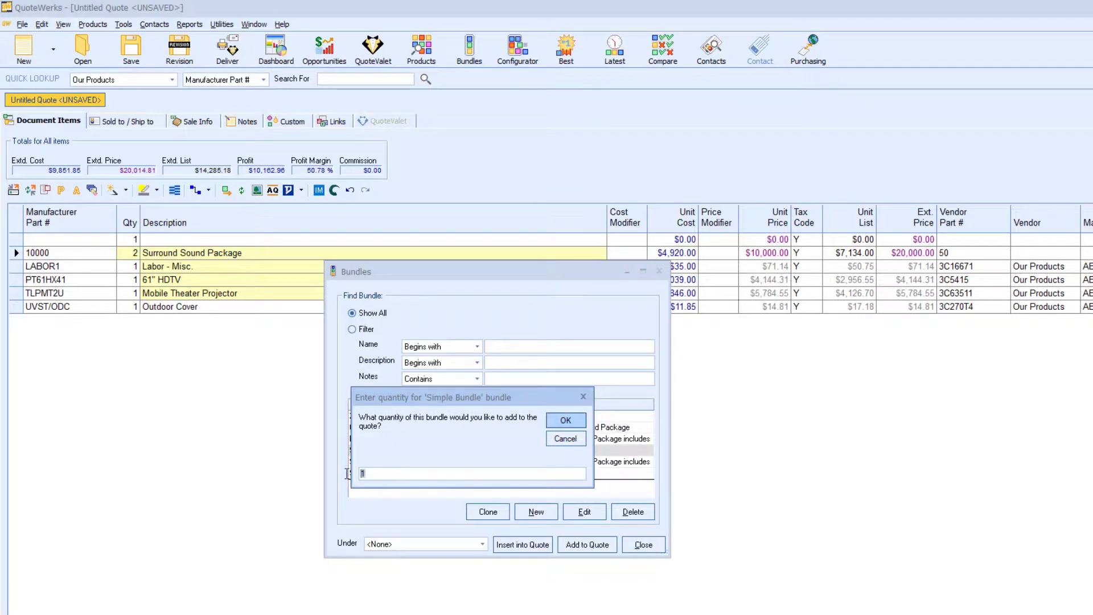
type("2")
left_click(566, 420)
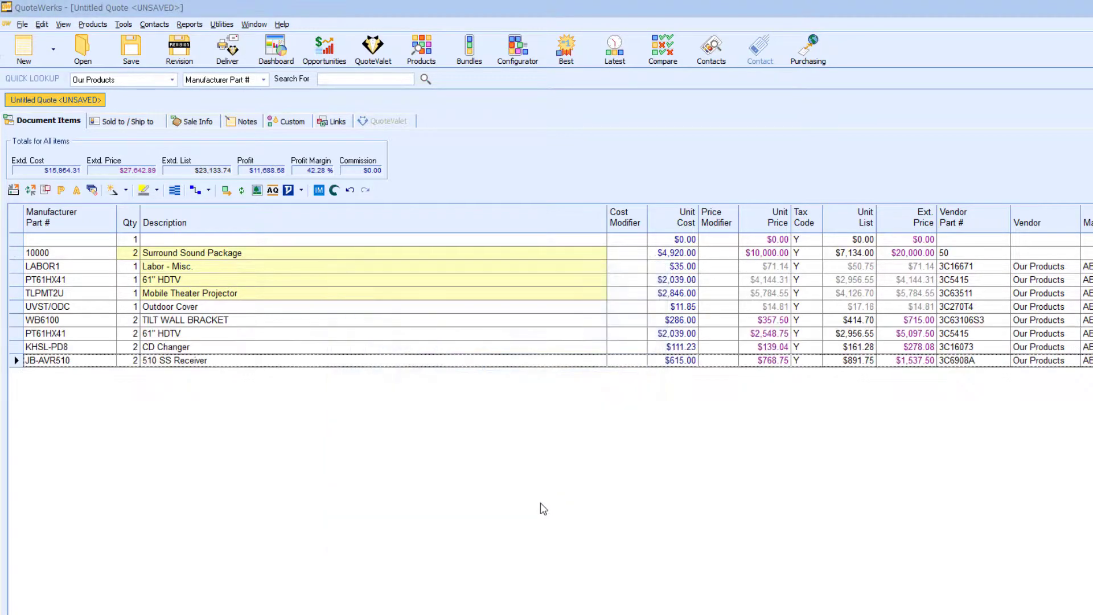
left_click(136, 320)
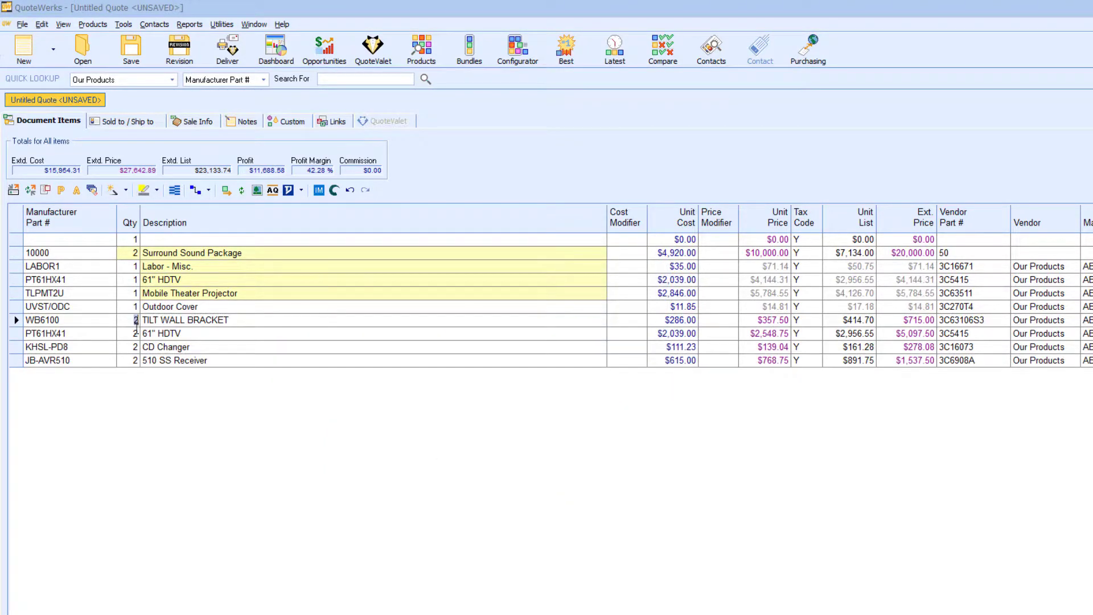